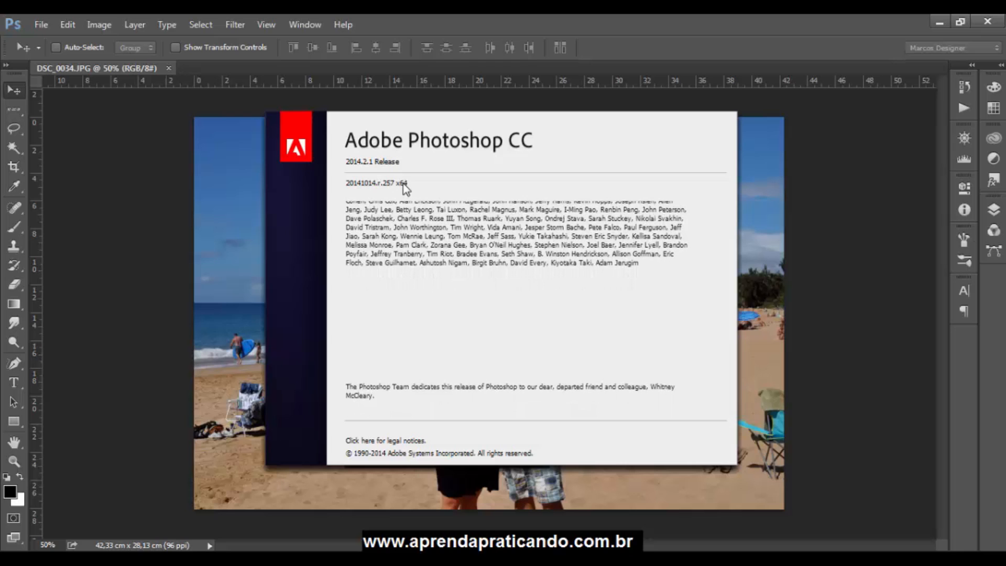
- Duplicate the Background layer as "Background copy" and hide the original Background layer
{"action": "left_click", "coordinate": [239, 171]}
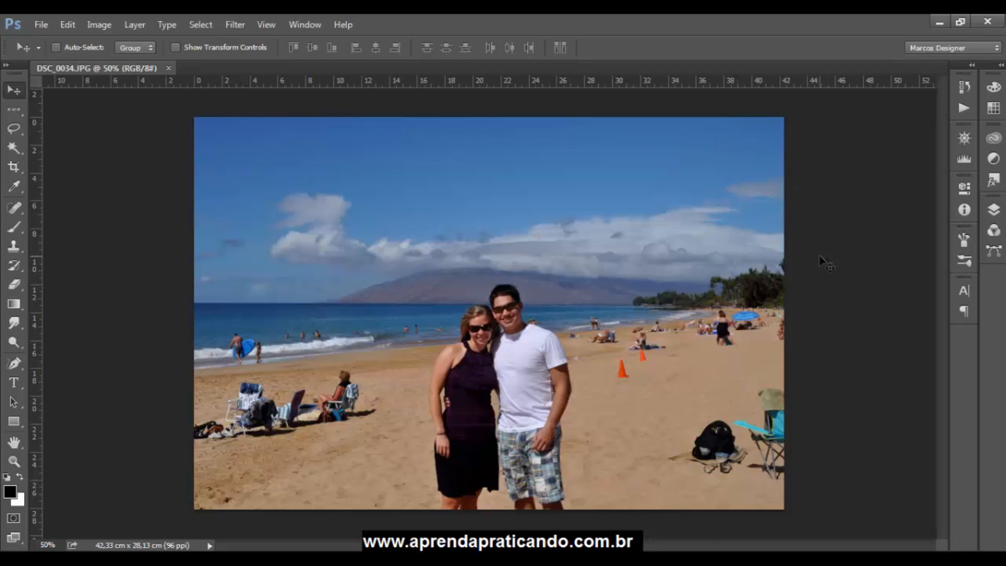
{"action": "left_click", "coordinate": [995, 214]}
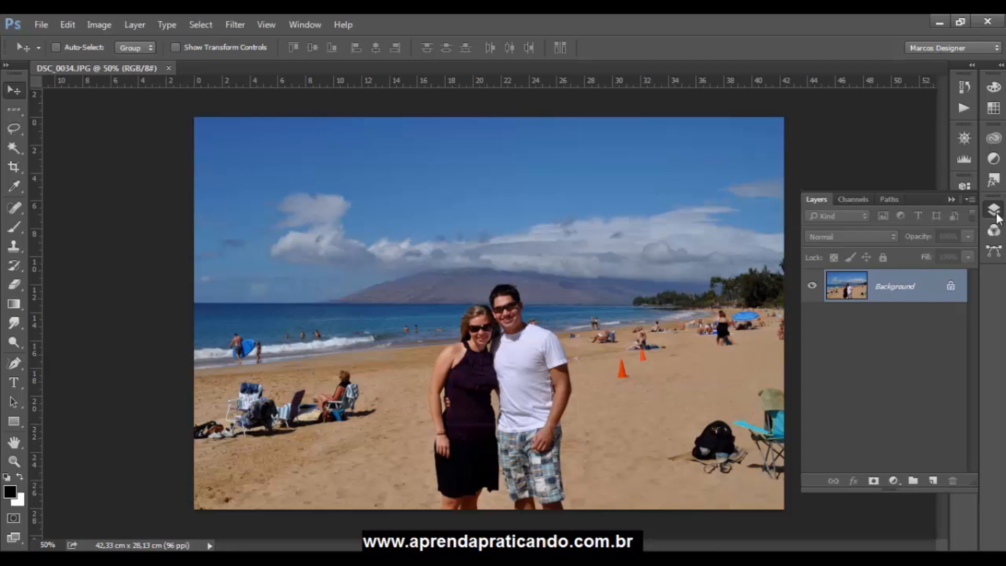
{"action": "right_click", "coordinate": [898, 291]}
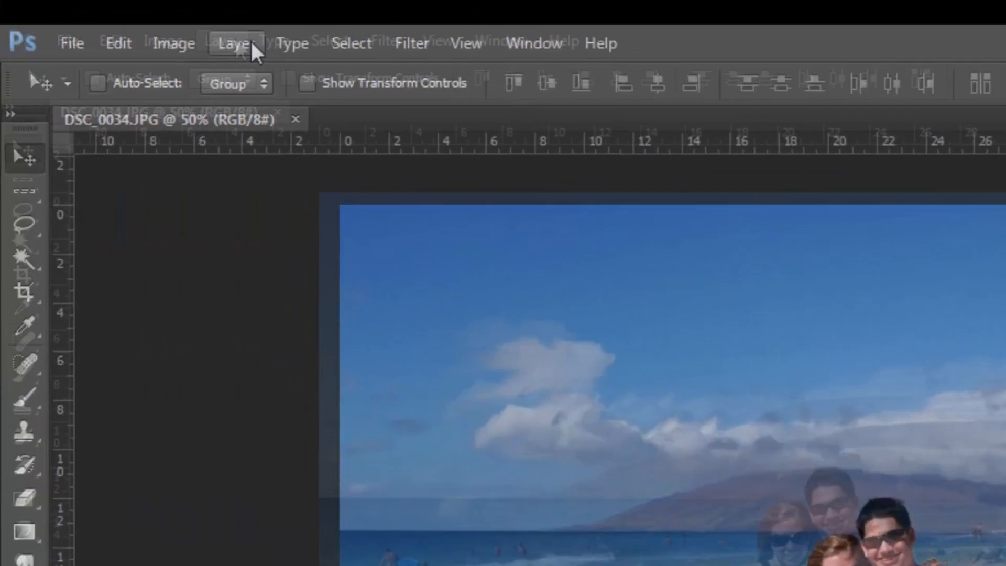
{"action": "left_click", "coordinate": [144, 25]}
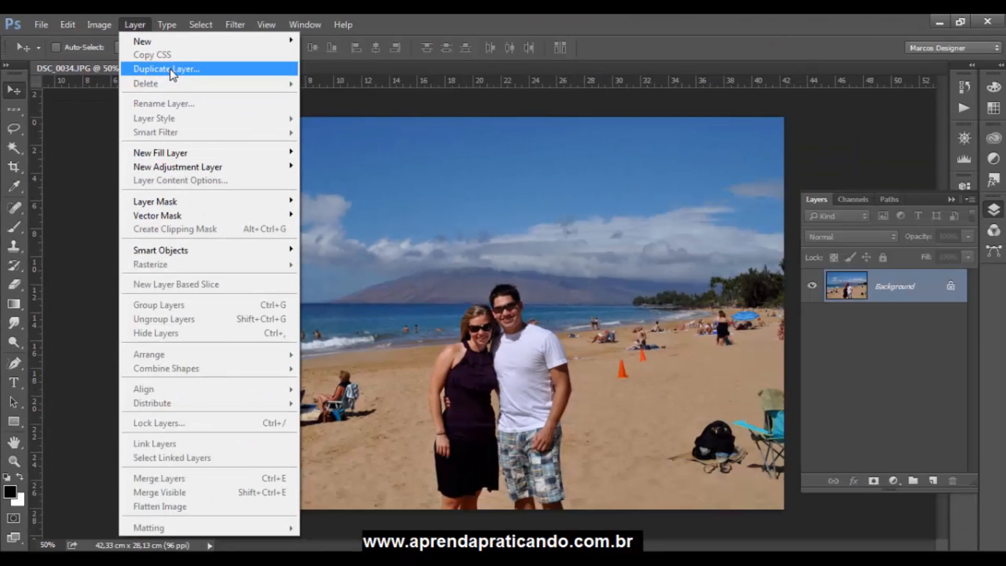
{"action": "left_click", "coordinate": [240, 99]}
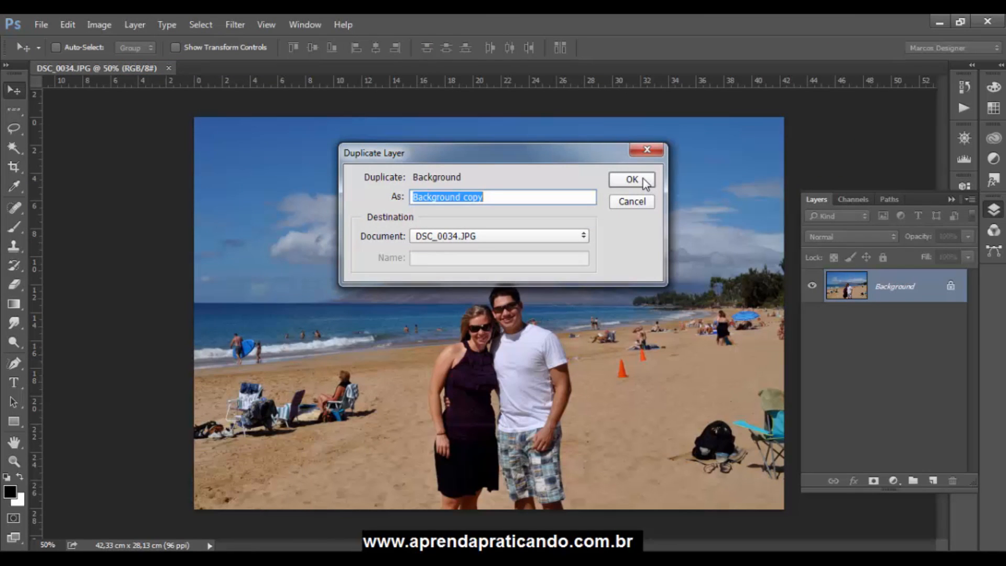
{"action": "left_click", "coordinate": [632, 179]}
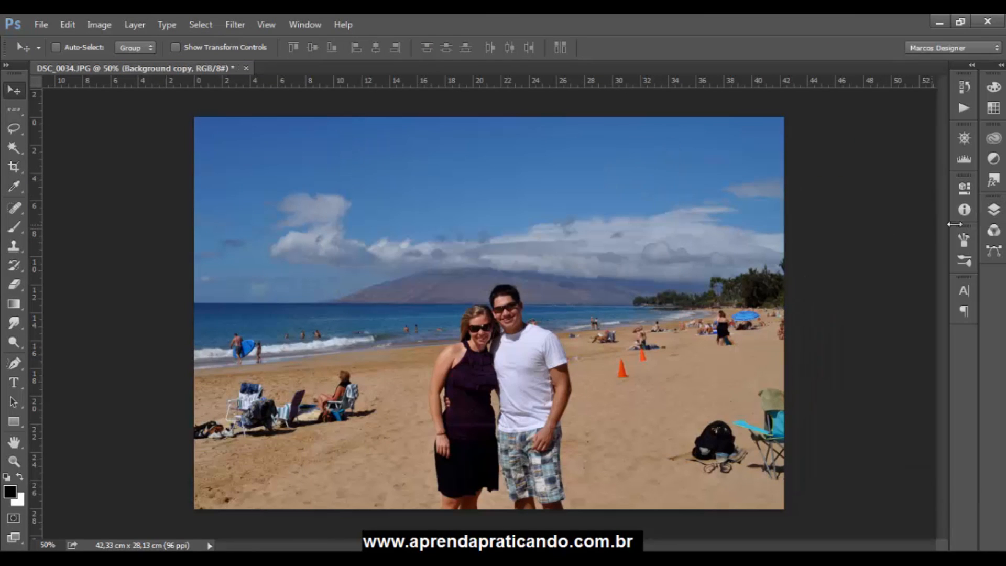
{"action": "left_click", "coordinate": [992, 212]}
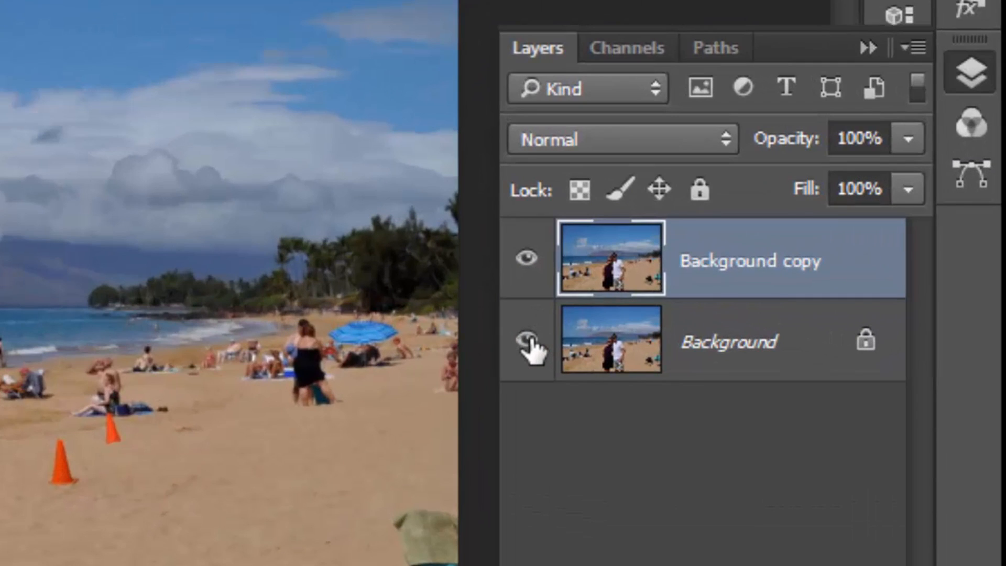
{"action": "left_click", "coordinate": [527, 340]}
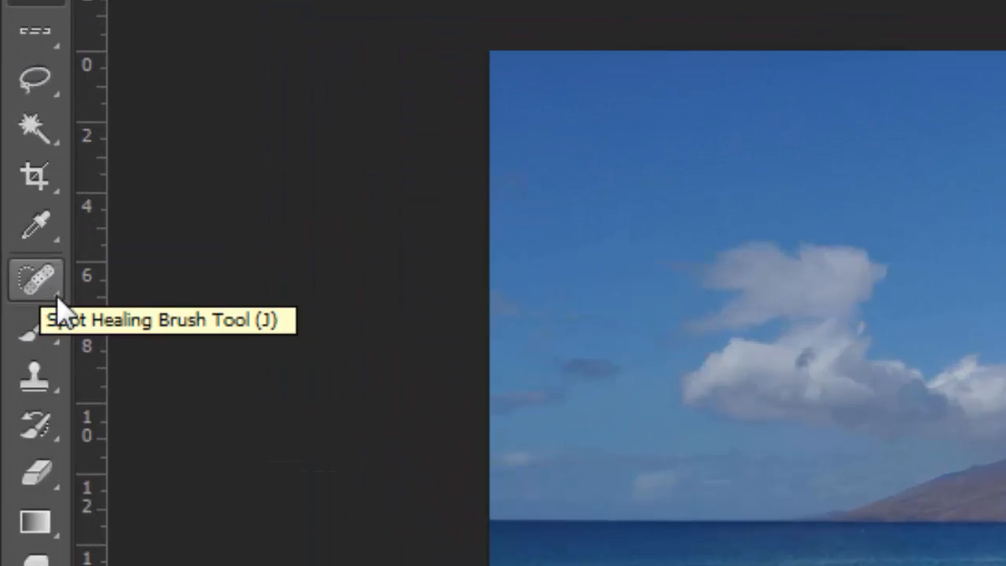
- Activate the Spot Healing Brush in Content-Aware mode and set its brush size to 10 px
{"action": "left_click", "coordinate": [59, 296]}
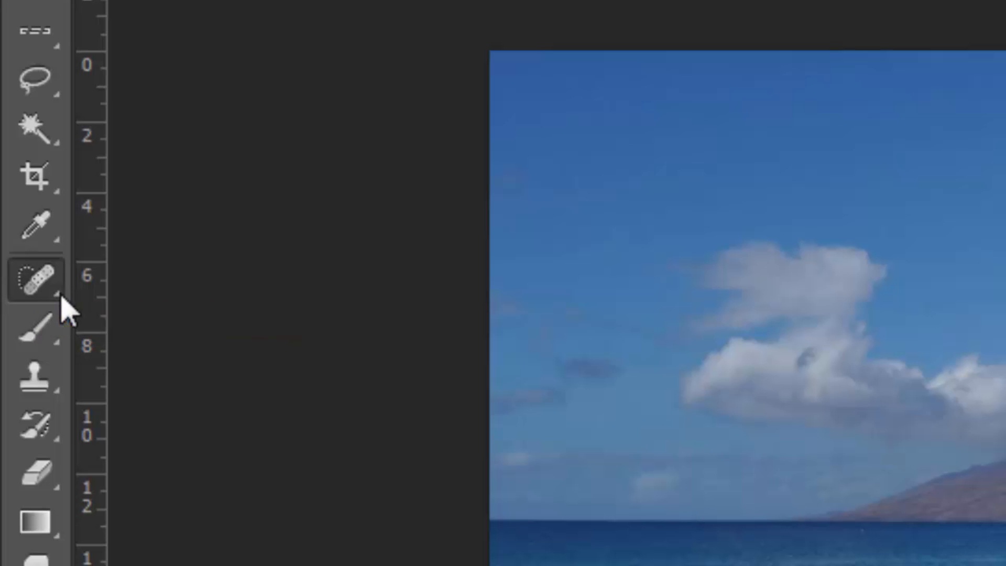
{"action": "right_click", "coordinate": [62, 298]}
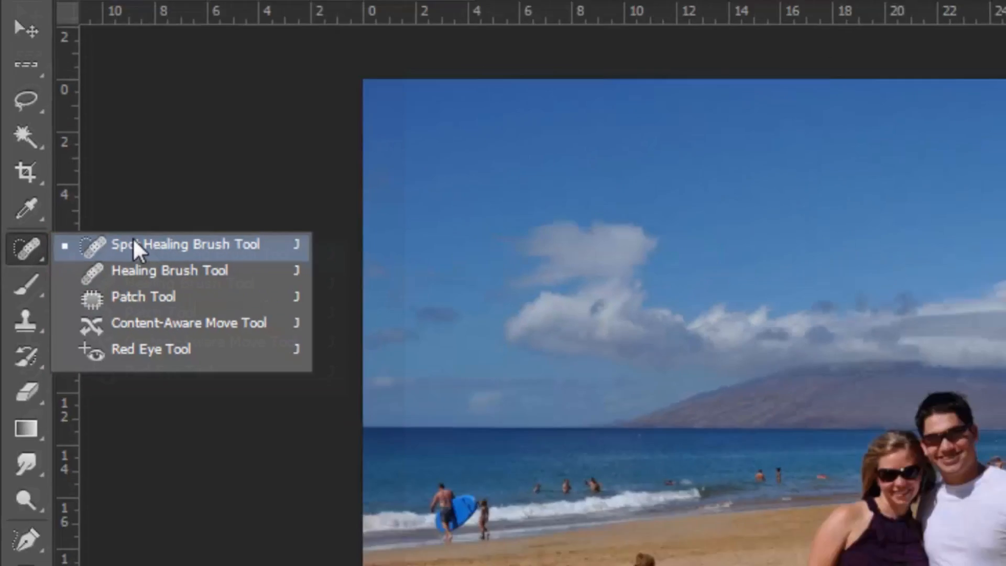
{"action": "left_click", "coordinate": [184, 274]}
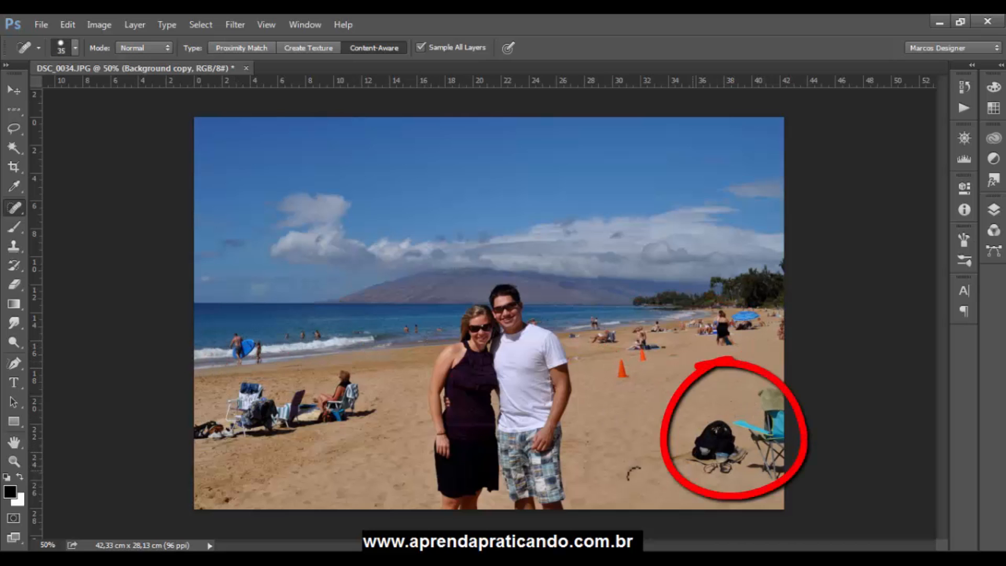
{"action": "key", "text": "ctrl+1"}
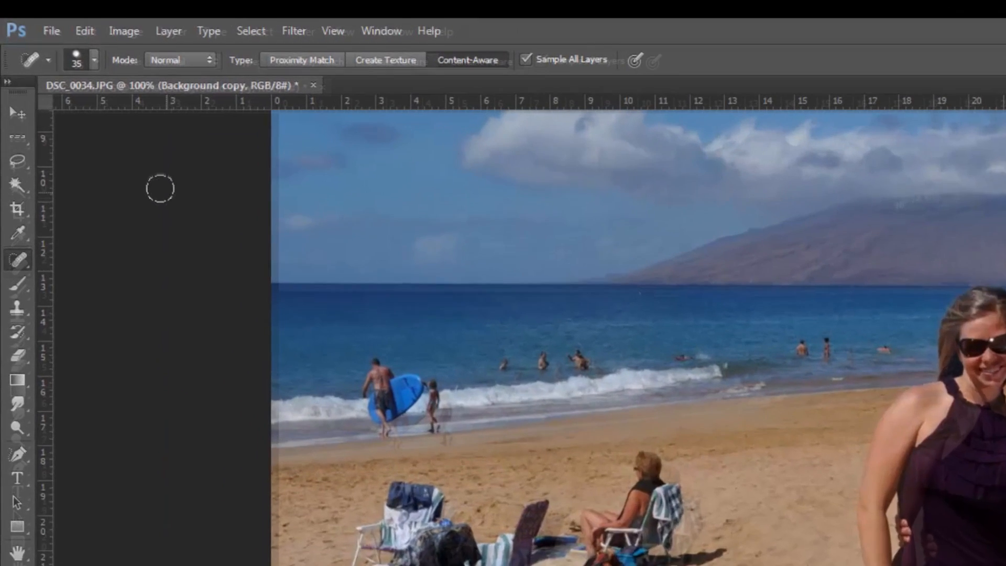
{"action": "left_click", "coordinate": [75, 47]}
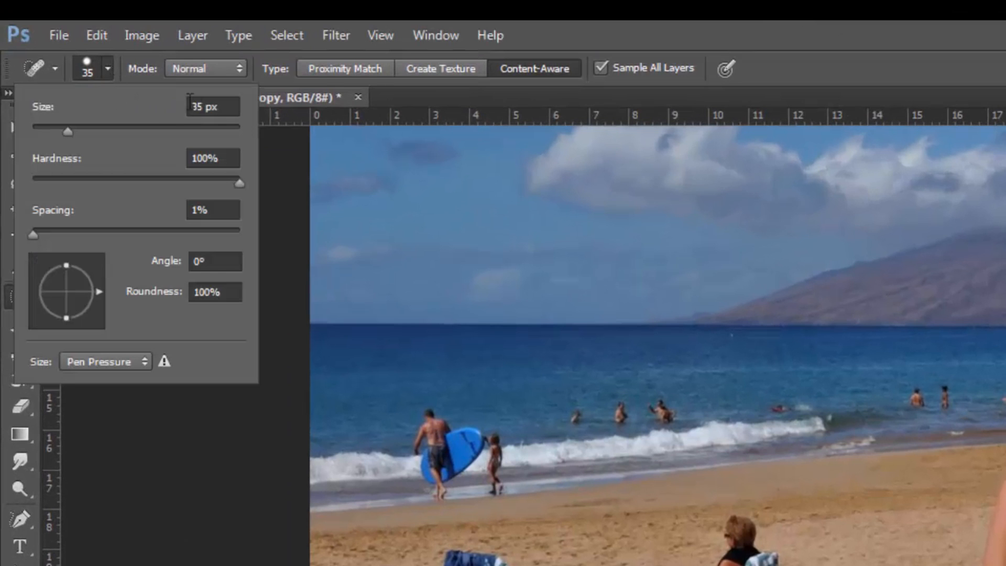
{"action": "left_click", "coordinate": [204, 104]}
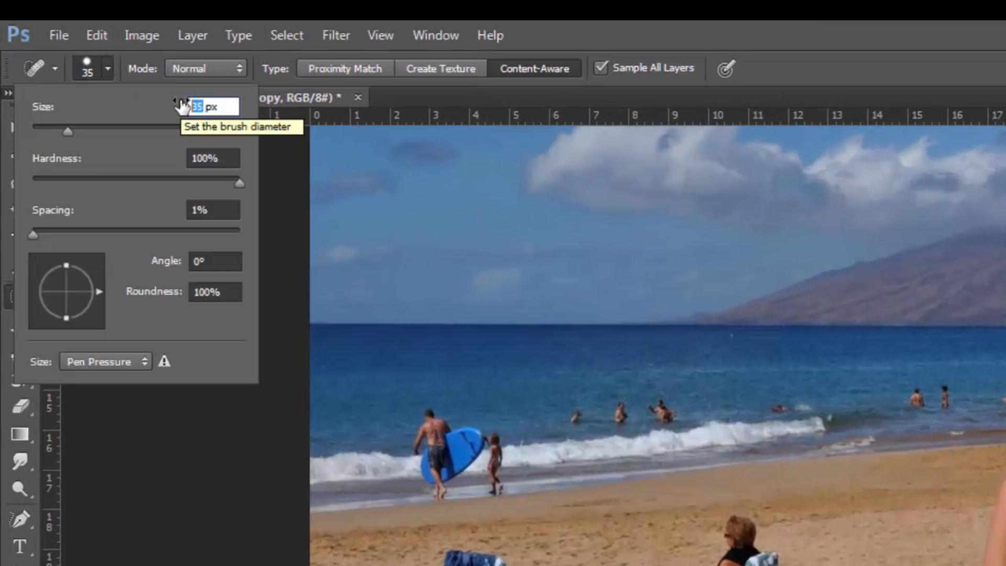
{"action": "type", "text": "10"}
{"action": "key", "text": "Return"}
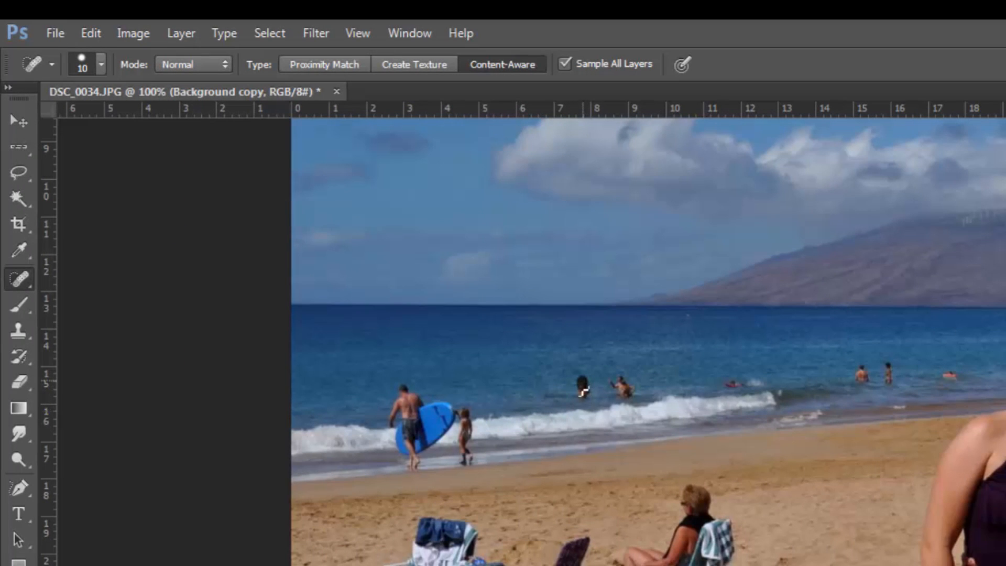
- Heal away the swimmers in the sea left of the couple, and the surfer and child at the shoreline with a 20 px brush
{"action": "left_click_drag", "start_coordinate": [567, 395], "coordinate": [585, 394]}
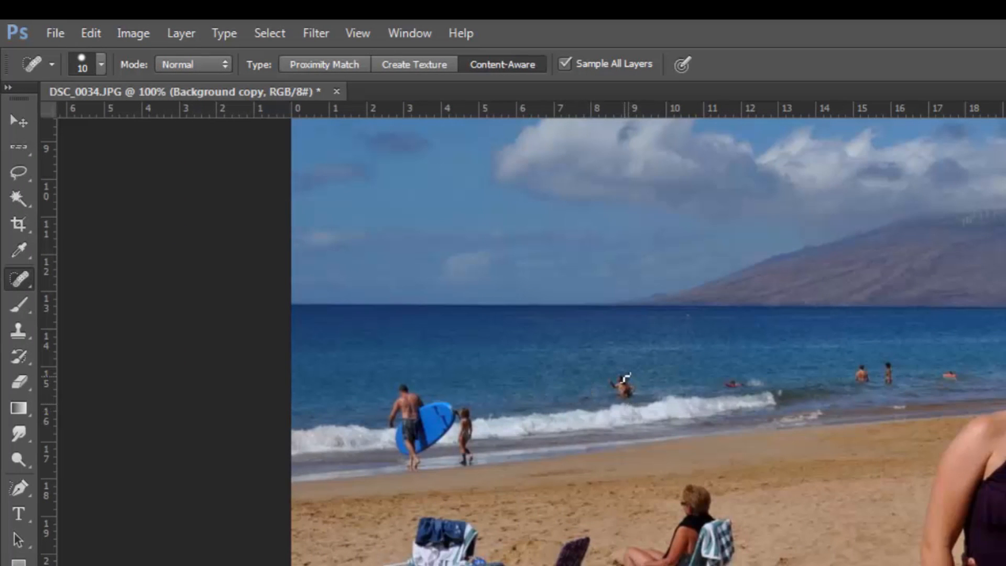
{"action": "mouse_move", "coordinate": [622, 395]}
{"action": "left_mouse_down"}
{"action": "mouse_move", "coordinate": [580, 403]}
{"action": "mouse_move", "coordinate": [650, 393]}
{"action": "left_mouse_up"}
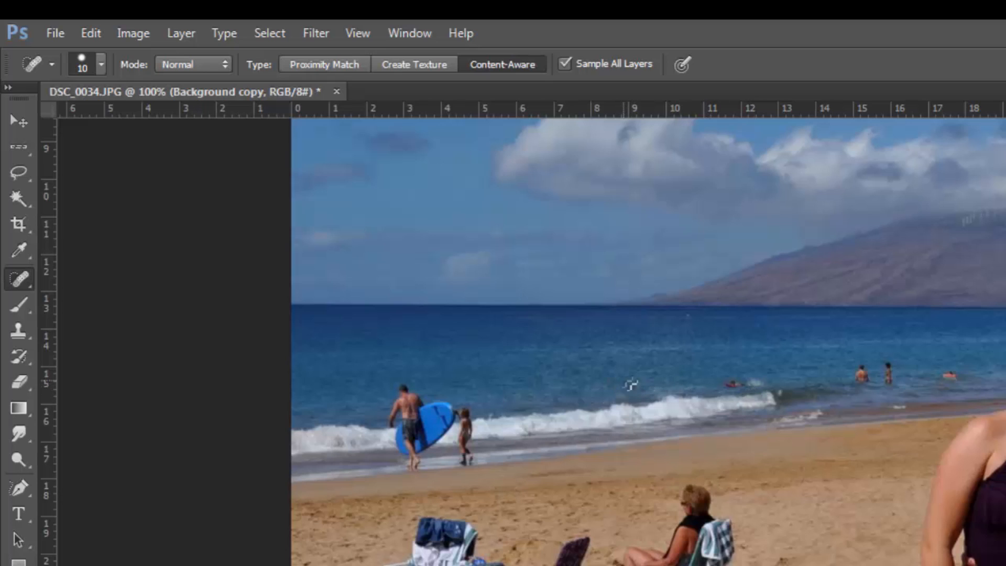
{"action": "left_click_drag", "start_coordinate": [725, 383], "coordinate": [779, 384]}
{"action": "left_click_drag", "start_coordinate": [859, 372], "coordinate": [891, 373]}
{"action": "left_click", "coordinate": [949, 375]}
{"action": "key", "text": "bracketright"}
{"action": "mouse_move", "coordinate": [463, 404]}
{"action": "left_mouse_down"}
{"action": "mouse_move", "coordinate": [421, 461]}
{"action": "mouse_move", "coordinate": [434, 414]}
{"action": "mouse_move", "coordinate": [405, 458]}
{"action": "mouse_move", "coordinate": [462, 419]}
{"action": "left_mouse_up"}
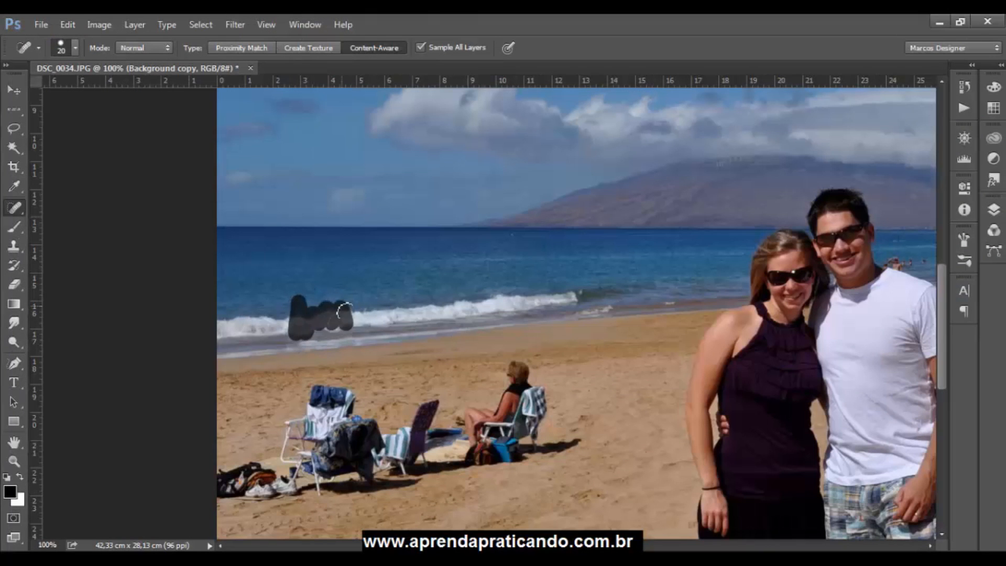
- Heal away the bather at the waterline, the sunbathers and the orange cones right of the couple
{"action": "left_click_drag", "start_coordinate": [726, 324], "coordinate": [260, 343]}
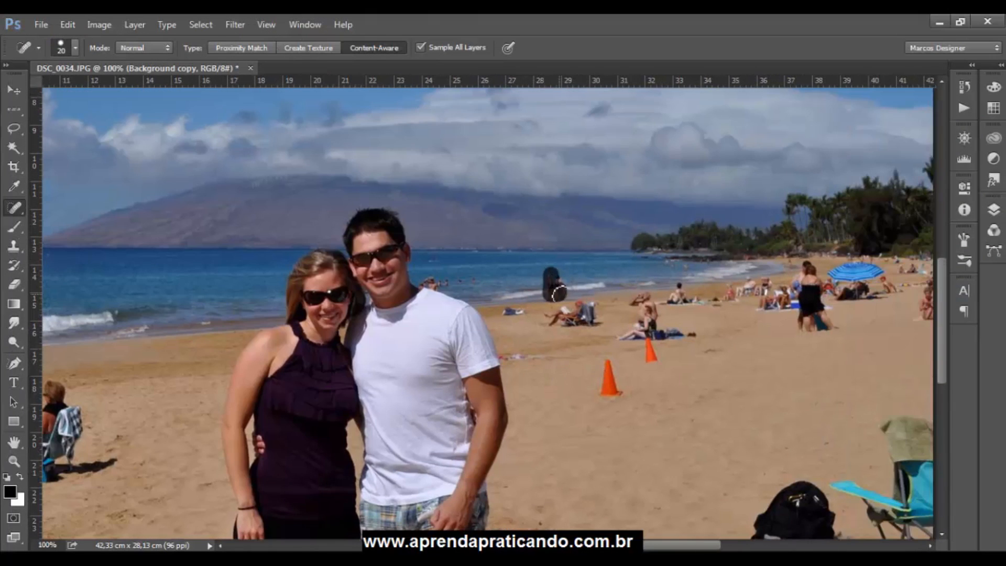
{"action": "left_click_drag", "start_coordinate": [579, 312], "coordinate": [545, 311]}
{"action": "left_click_drag", "start_coordinate": [536, 311], "coordinate": [508, 311]}
{"action": "left_click_drag", "start_coordinate": [569, 327], "coordinate": [514, 331]}
{"action": "left_click_drag", "start_coordinate": [554, 363], "coordinate": [563, 393]}
{"action": "mouse_move", "coordinate": [597, 364]}
{"action": "left_mouse_down"}
{"action": "mouse_move", "coordinate": [635, 338]}
{"action": "mouse_move", "coordinate": [595, 320]}
{"action": "mouse_move", "coordinate": [590, 303]}
{"action": "mouse_move", "coordinate": [648, 305]}
{"action": "mouse_move", "coordinate": [624, 290]}
{"action": "mouse_move", "coordinate": [682, 293]}
{"action": "mouse_move", "coordinate": [686, 317]}
{"action": "left_mouse_up"}
- Heal away the groups of people and the blue umbrella along the distant beach beneath the trees
{"action": "mouse_move", "coordinate": [709, 281]}
{"action": "left_mouse_down"}
{"action": "mouse_move", "coordinate": [763, 298]}
{"action": "mouse_move", "coordinate": [746, 329]}
{"action": "mouse_move", "coordinate": [807, 269]}
{"action": "mouse_move", "coordinate": [791, 292]}
{"action": "mouse_move", "coordinate": [842, 295]}
{"action": "left_mouse_up"}
{"action": "left_click_drag", "start_coordinate": [781, 288], "coordinate": [800, 272]}
{"action": "left_click", "coordinate": [815, 276]}
{"action": "left_click", "coordinate": [753, 273]}
{"action": "left_click", "coordinate": [776, 273]}
{"action": "mouse_move", "coordinate": [859, 331]}
{"action": "left_mouse_down"}
{"action": "mouse_move", "coordinate": [873, 276]}
{"action": "mouse_move", "coordinate": [858, 287]}
{"action": "mouse_move", "coordinate": [845, 274]}
{"action": "mouse_move", "coordinate": [799, 287]}
{"action": "mouse_move", "coordinate": [809, 268]}
{"action": "mouse_move", "coordinate": [816, 325]}
{"action": "mouse_move", "coordinate": [870, 322]}
{"action": "left_mouse_up"}
- Reduce the healing brush to 10 px and clean up the remaining small figures and leftover marks on the beach and water
{"action": "scroll", "coordinate": [648, 345], "scroll_direction": "up", "scroll_amount": 1}
{"action": "key", "text": "bracketleft"}
{"action": "key", "text": "bracketleft"}
{"action": "left_click_drag", "start_coordinate": [456, 295], "coordinate": [418, 296]}
{"action": "left_click_drag", "start_coordinate": [659, 371], "coordinate": [691, 370]}
{"action": "mouse_move", "coordinate": [636, 338]}
{"action": "left_mouse_down"}
{"action": "mouse_move", "coordinate": [692, 333]}
{"action": "mouse_move", "coordinate": [782, 304]}
{"action": "left_mouse_up"}
{"action": "left_click_drag", "start_coordinate": [500, 368], "coordinate": [536, 373]}
{"action": "left_click_drag", "start_coordinate": [614, 255], "coordinate": [427, 271]}
{"action": "left_click_drag", "start_coordinate": [393, 278], "coordinate": [446, 278]}
{"action": "left_click_drag", "start_coordinate": [830, 355], "coordinate": [472, 383]}
{"action": "left_click_drag", "start_coordinate": [559, 228], "coordinate": [520, 223]}
{"action": "mouse_move", "coordinate": [599, 240]}
{"action": "left_mouse_down"}
{"action": "mouse_move", "coordinate": [615, 212]}
{"action": "mouse_move", "coordinate": [633, 232]}
{"action": "left_mouse_up"}
{"action": "left_click_drag", "start_coordinate": [679, 198], "coordinate": [681, 237]}
{"action": "mouse_move", "coordinate": [622, 211]}
{"action": "left_mouse_down"}
{"action": "mouse_move", "coordinate": [683, 214]}
{"action": "mouse_move", "coordinate": [684, 225]}
{"action": "left_mouse_up"}
{"action": "left_click_drag", "start_coordinate": [603, 246], "coordinate": [634, 242]}
{"action": "left_click_drag", "start_coordinate": [445, 356], "coordinate": [658, 310]}
{"action": "left_click_drag", "start_coordinate": [601, 216], "coordinate": [550, 228]}
{"action": "left_click_drag", "start_coordinate": [483, 241], "coordinate": [443, 250]}
{"action": "mouse_move", "coordinate": [450, 268]}
{"action": "left_mouse_down"}
{"action": "mouse_move", "coordinate": [446, 280]}
{"action": "mouse_move", "coordinate": [349, 266]}
{"action": "left_mouse_up"}
{"action": "mouse_move", "coordinate": [228, 300]}
{"action": "left_mouse_down"}
{"action": "mouse_move", "coordinate": [314, 285]}
{"action": "mouse_move", "coordinate": [389, 300]}
{"action": "mouse_move", "coordinate": [569, 275]}
{"action": "mouse_move", "coordinate": [580, 297]}
{"action": "left_mouse_up"}
- Use the Patch tool to replace the beach chairs, seated woman and bags left of the couple with sand from just below, then deselect
{"action": "key", "text": "ctrl+minus"}
{"action": "key", "text": "ctrl+minus"}
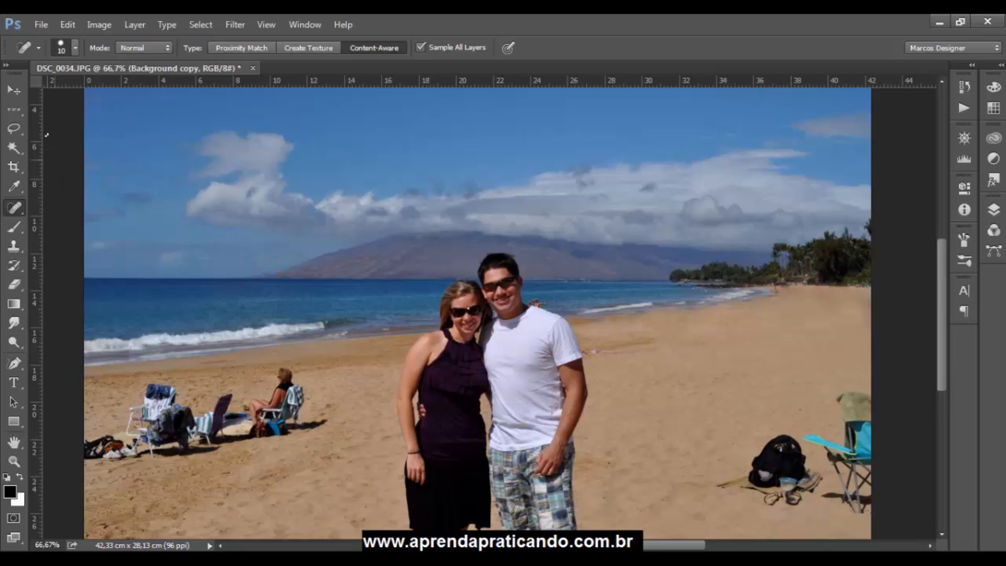
{"action": "left_click", "coordinate": [20, 93]}
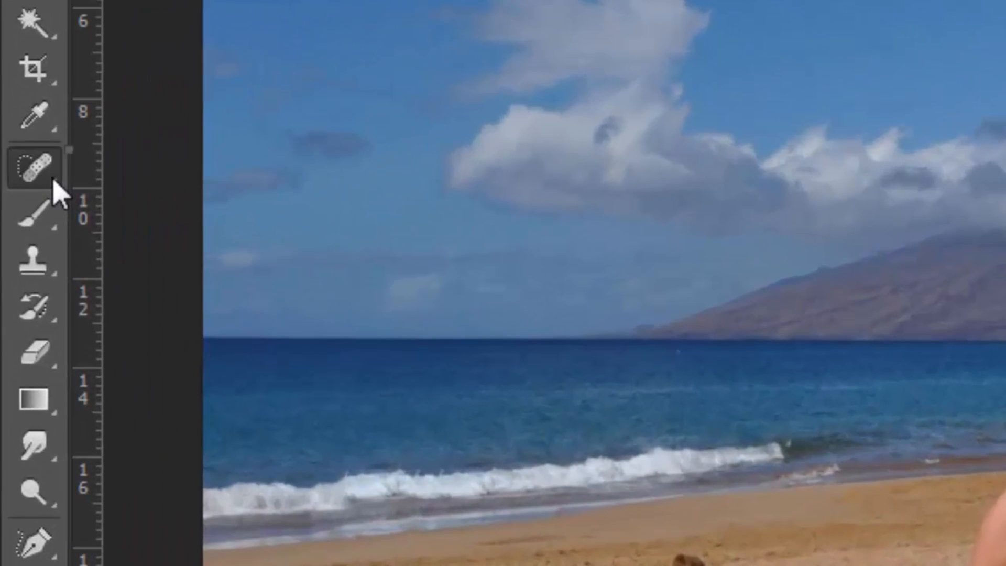
{"action": "right_click", "coordinate": [21, 212]}
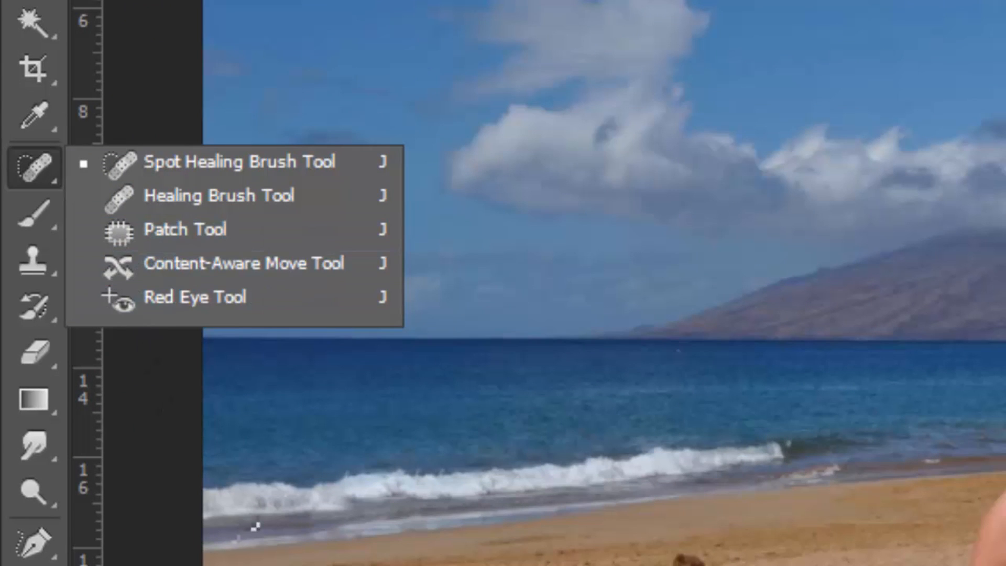
{"action": "left_click", "coordinate": [190, 229]}
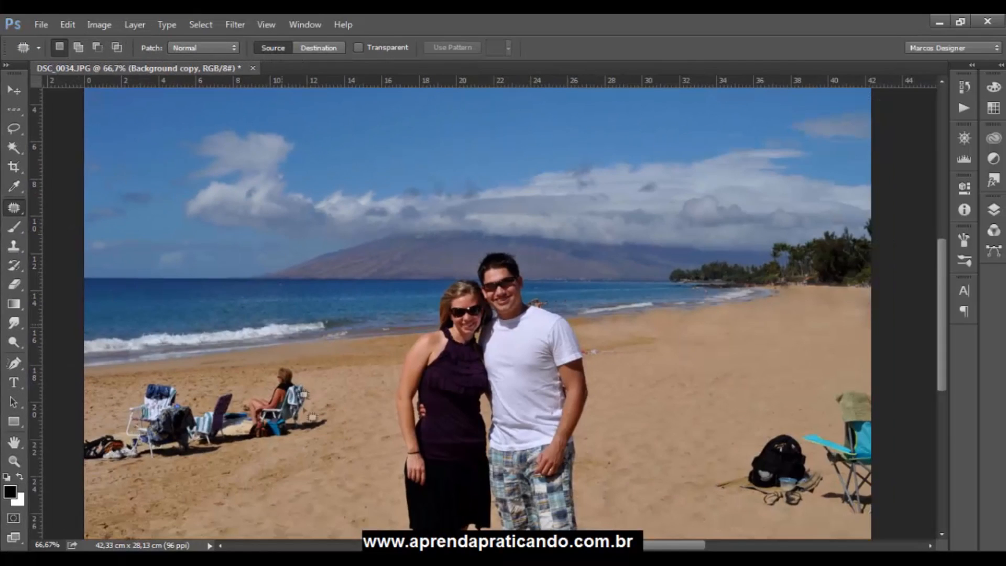
{"action": "left_click_drag", "start_coordinate": [274, 440], "coordinate": [321, 440]}
{"action": "mouse_move", "coordinate": [312, 421]}
{"action": "left_mouse_down"}
{"action": "mouse_move", "coordinate": [317, 396]}
{"action": "mouse_move", "coordinate": [302, 375]}
{"action": "mouse_move", "coordinate": [201, 404]}
{"action": "mouse_move", "coordinate": [177, 389]}
{"action": "mouse_move", "coordinate": [139, 409]}
{"action": "mouse_move", "coordinate": [93, 477]}
{"action": "mouse_move", "coordinate": [287, 450]}
{"action": "left_mouse_up"}
{"action": "mouse_move", "coordinate": [287, 469]}
{"action": "left_mouse_down"}
{"action": "mouse_move", "coordinate": [306, 335]}
{"action": "mouse_move", "coordinate": [277, 355]}
{"action": "left_mouse_up"}
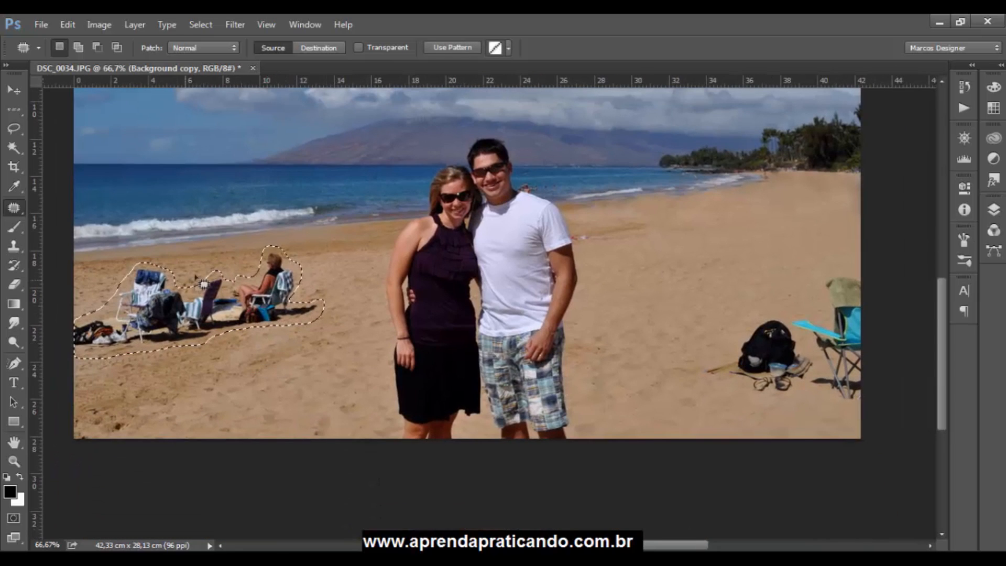
{"action": "left_click_drag", "start_coordinate": [156, 348], "coordinate": [225, 391]}
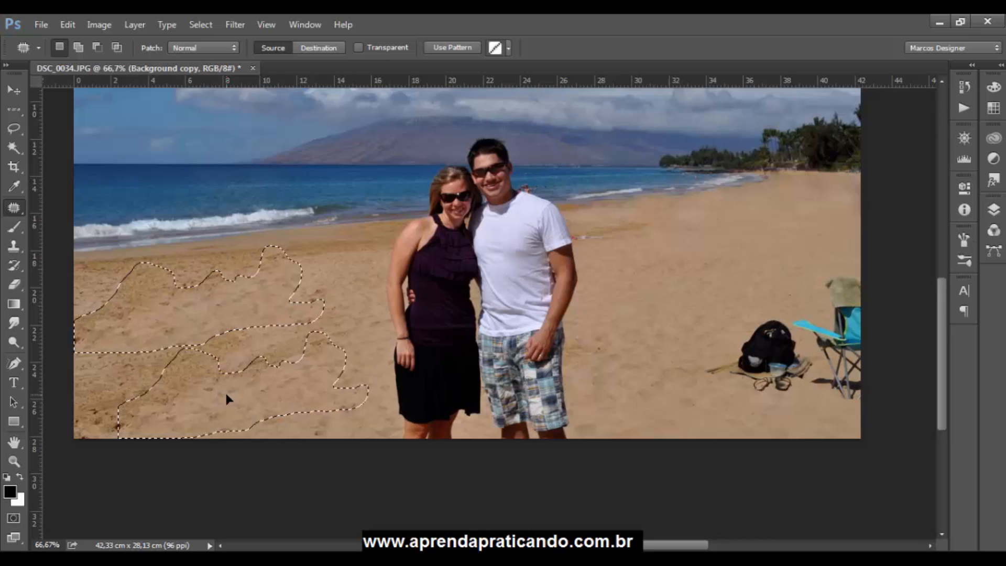
{"action": "left_click_drag", "start_coordinate": [225, 391], "coordinate": [224, 390]}
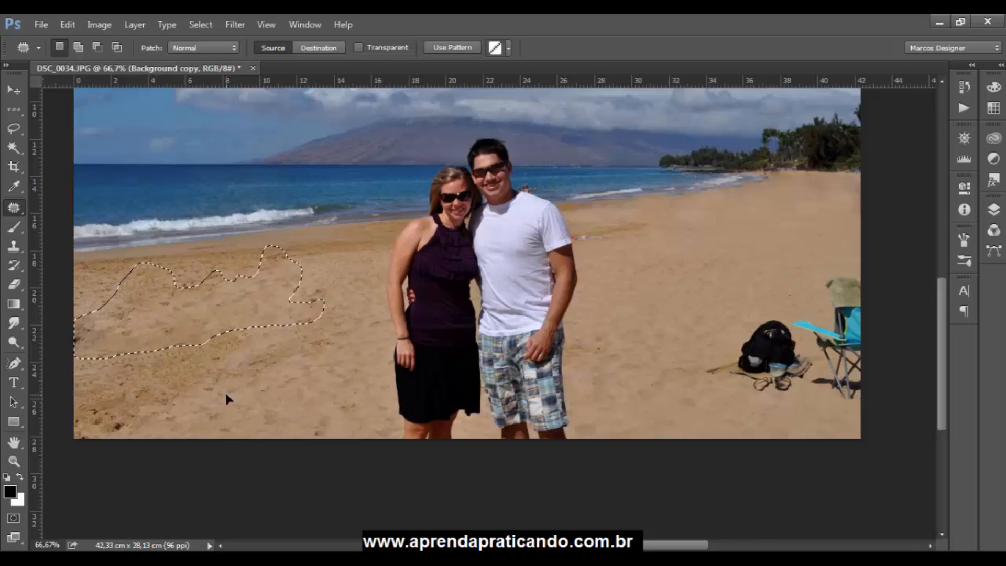
{"action": "key", "text": "ctrl+d"}
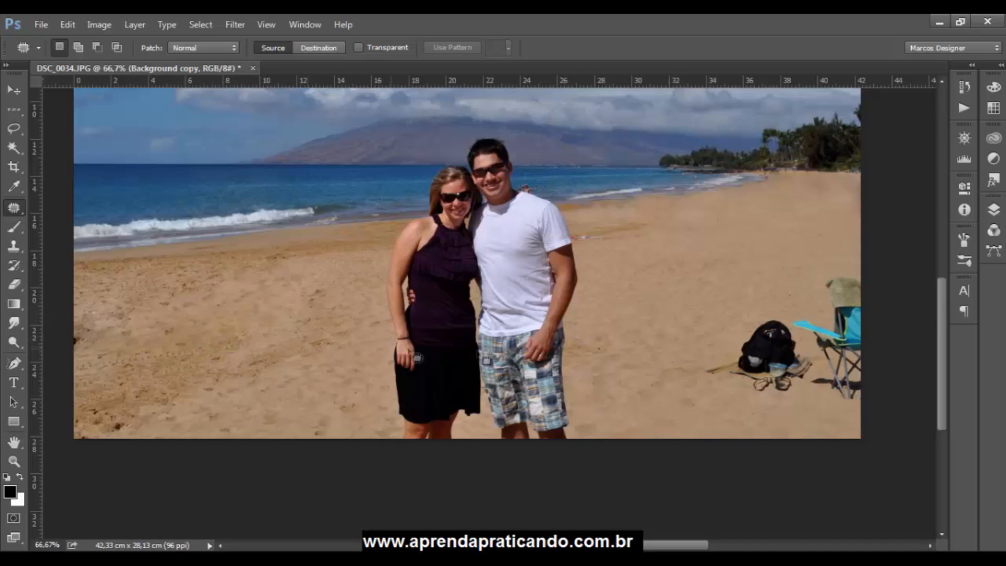
- Outline the black backpack and sandals right of the couple, patch them with clean sand from above, and deselect
{"action": "left_click_drag", "start_coordinate": [637, 349], "coordinate": [394, 341]}
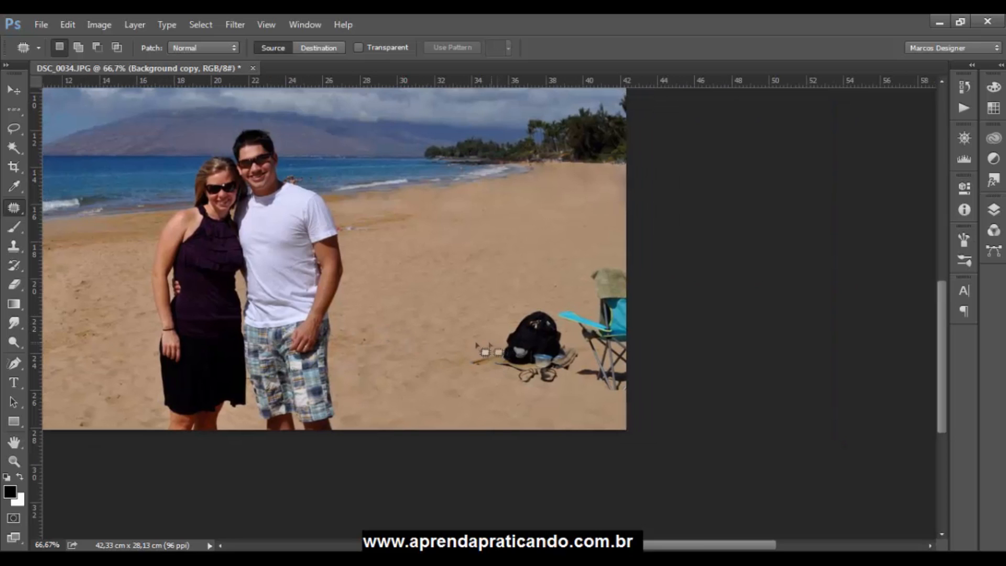
{"action": "mouse_move", "coordinate": [491, 343]}
{"action": "left_mouse_down"}
{"action": "mouse_move", "coordinate": [462, 352]}
{"action": "mouse_move", "coordinate": [464, 375]}
{"action": "mouse_move", "coordinate": [557, 389]}
{"action": "mouse_move", "coordinate": [579, 346]}
{"action": "left_mouse_up"}
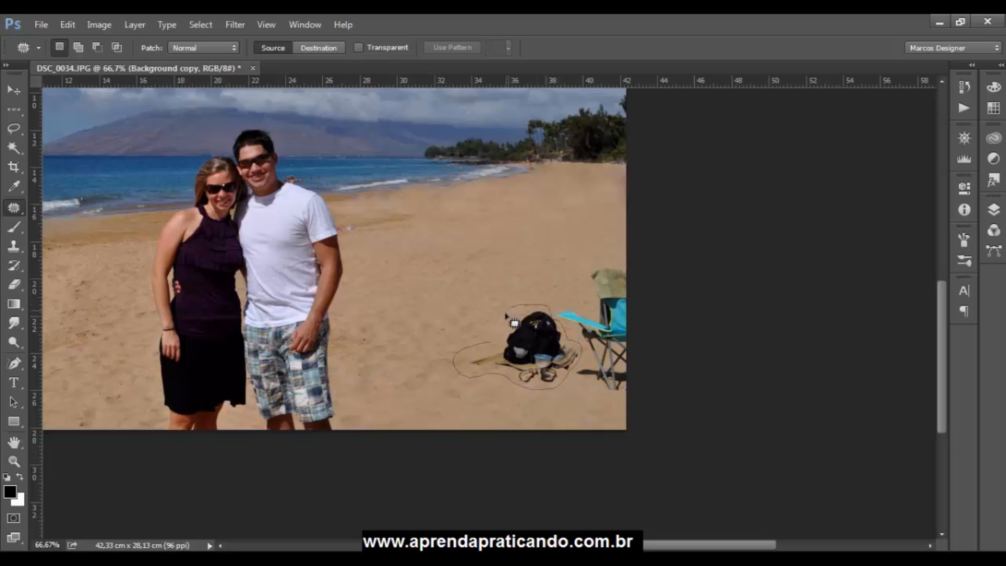
{"action": "left_click_drag", "start_coordinate": [490, 341], "coordinate": [491, 343]}
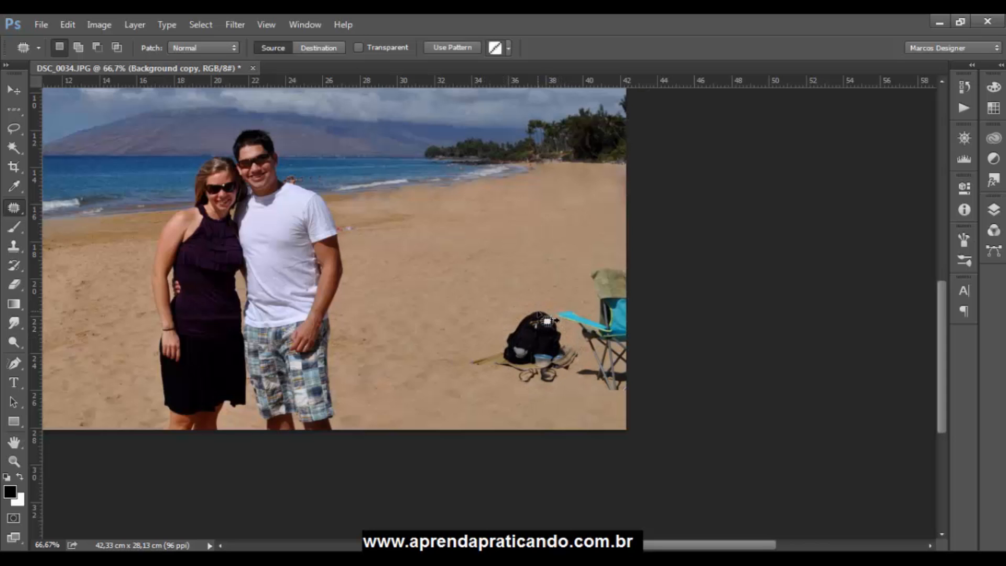
{"action": "key", "text": "ctrl+plus"}
{"action": "left_click_drag", "start_coordinate": [546, 365], "coordinate": [452, 351]}
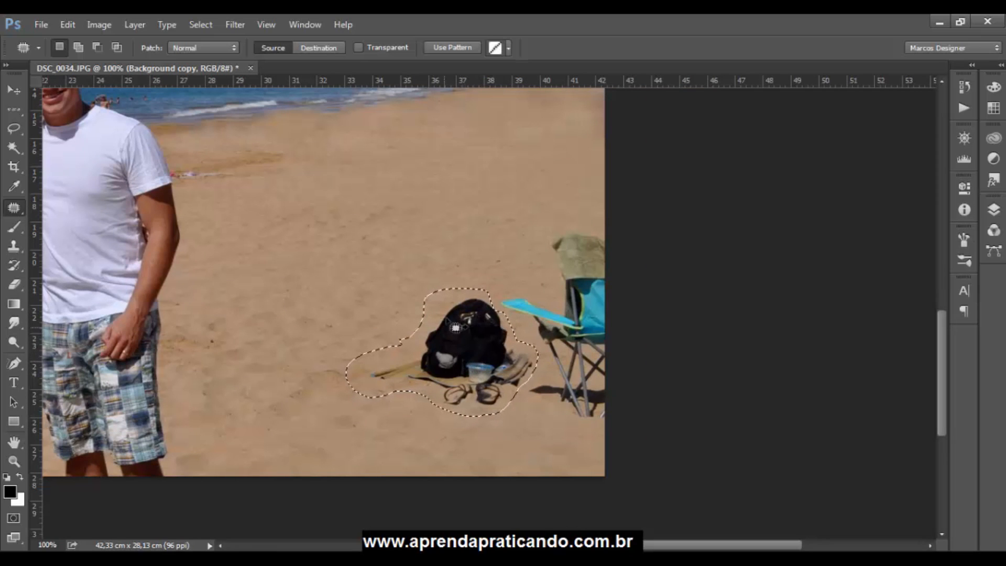
{"action": "left_click_drag", "start_coordinate": [491, 319], "coordinate": [446, 207]}
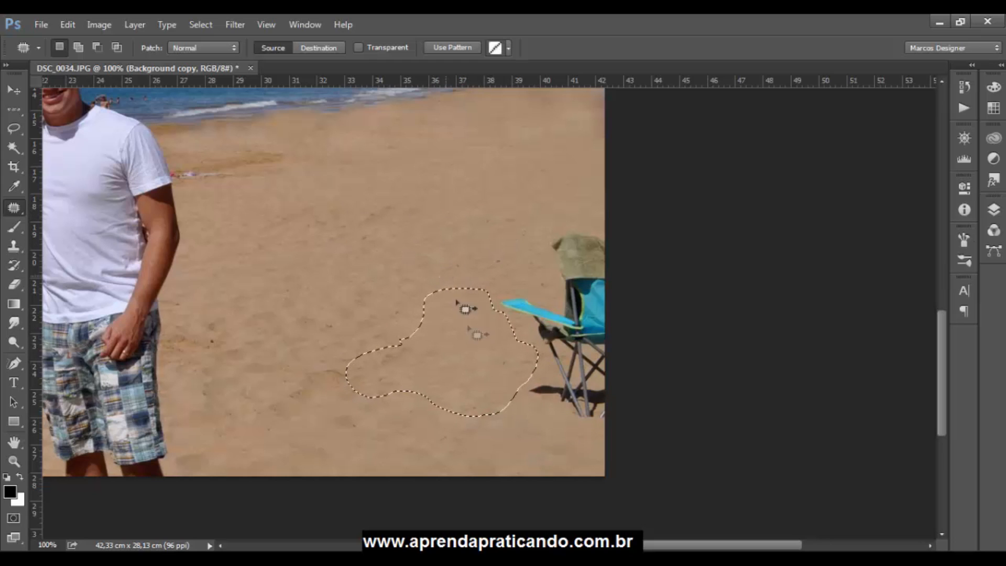
{"action": "key", "text": "ctrl+d"}
- Outline the folding chair at the photo's right edge, patch it with sand from beside it, and deselect
{"action": "left_click_drag", "start_coordinate": [482, 384], "coordinate": [414, 411]}
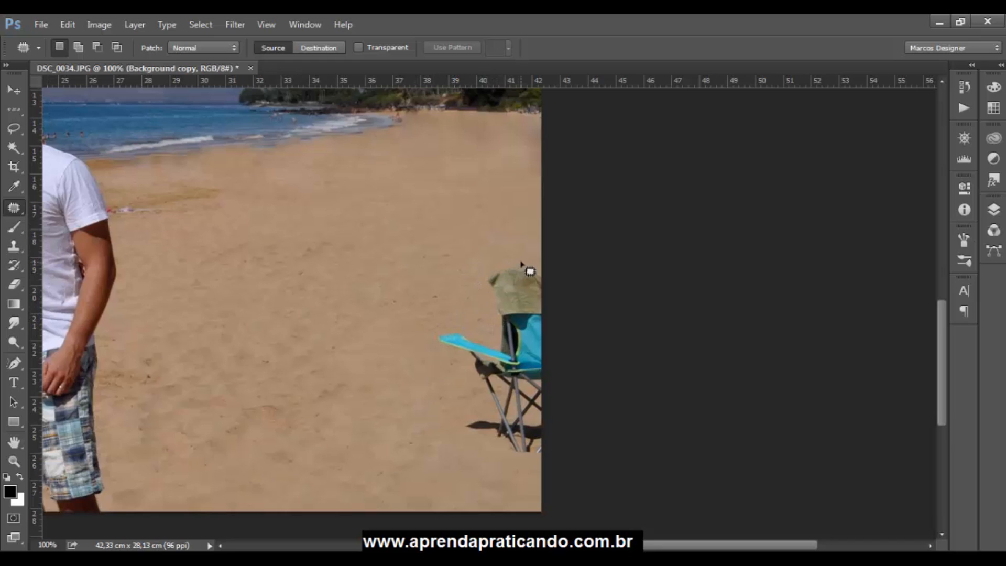
{"action": "mouse_move", "coordinate": [524, 259]}
{"action": "left_mouse_down"}
{"action": "mouse_move", "coordinate": [478, 273]}
{"action": "mouse_move", "coordinate": [495, 335]}
{"action": "mouse_move", "coordinate": [435, 329]}
{"action": "mouse_move", "coordinate": [464, 372]}
{"action": "mouse_move", "coordinate": [462, 444]}
{"action": "mouse_move", "coordinate": [548, 456]}
{"action": "mouse_move", "coordinate": [531, 269]}
{"action": "left_mouse_up"}
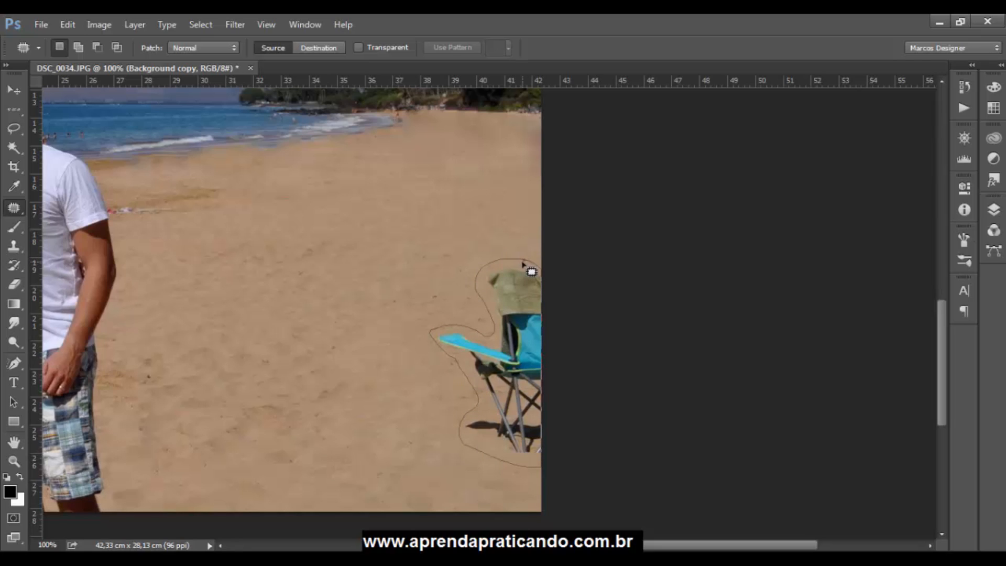
{"action": "left_click_drag", "start_coordinate": [531, 272], "coordinate": [526, 263]}
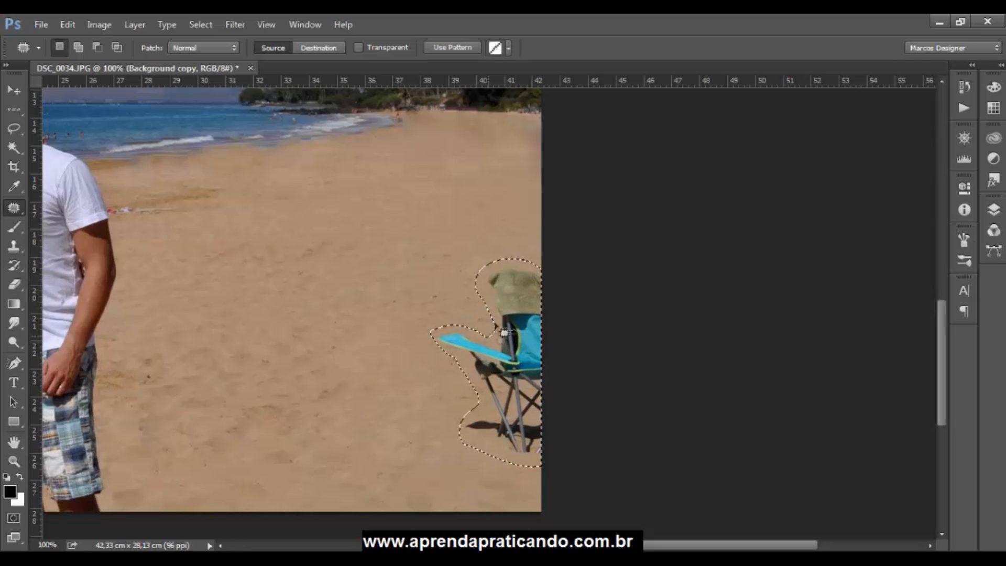
{"action": "scroll", "coordinate": [487, 260], "scroll_direction": "up", "scroll_amount": 3}
{"action": "left_click_drag", "start_coordinate": [486, 279], "coordinate": [483, 241]}
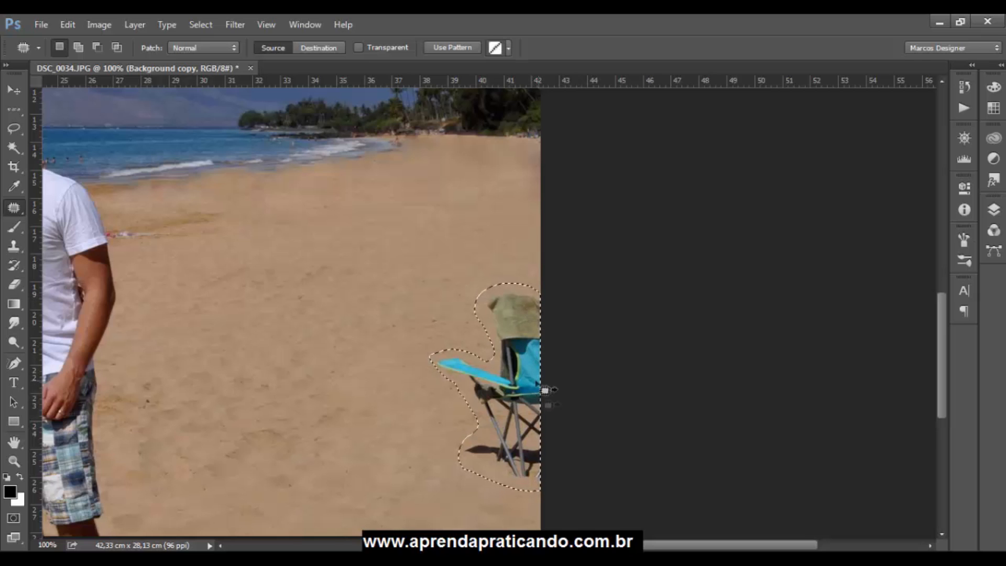
{"action": "left_click_drag", "start_coordinate": [503, 392], "coordinate": [383, 392]}
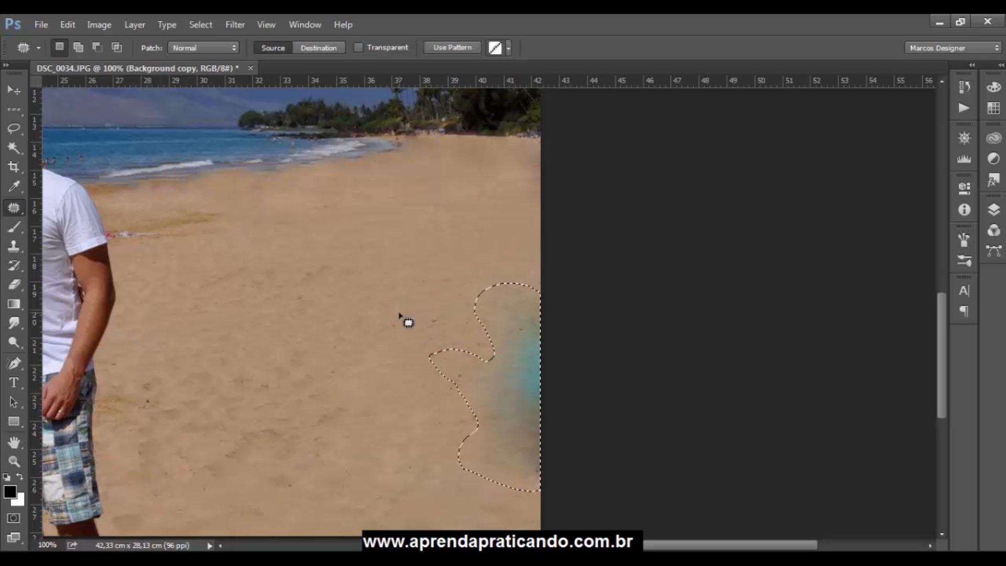
{"action": "left_click_drag", "start_coordinate": [370, 294], "coordinate": [533, 291]}
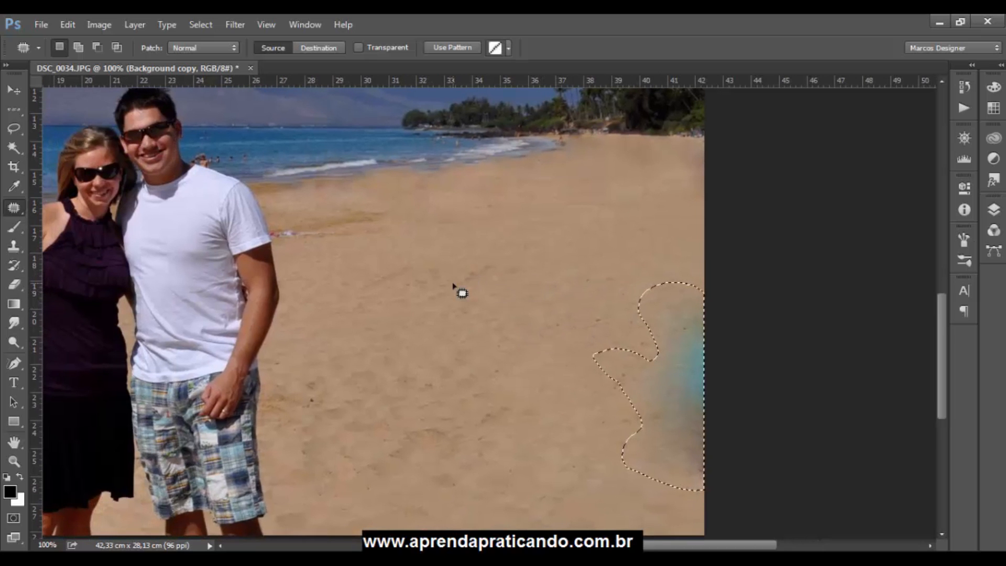
{"action": "left_click", "coordinate": [215, 29]}
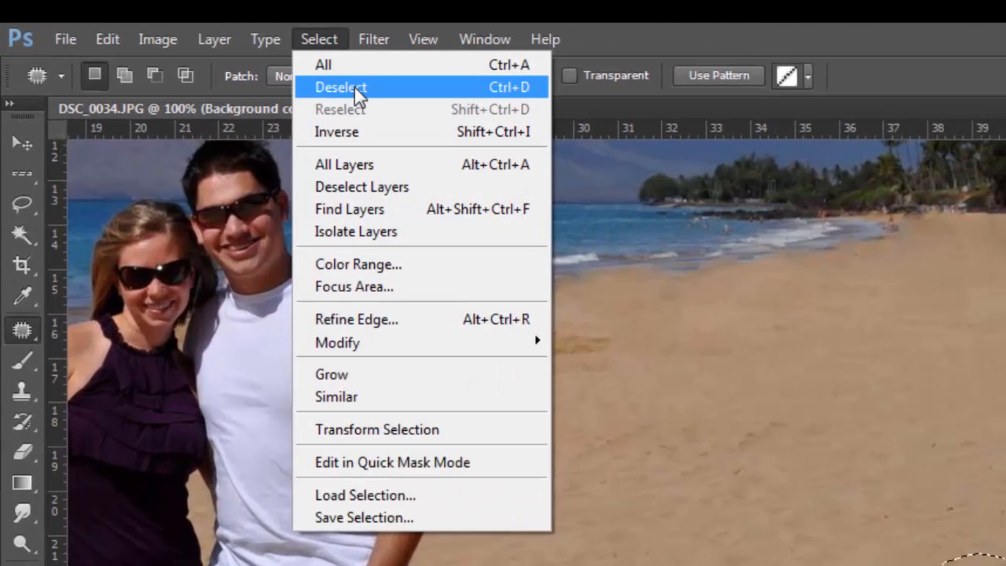
{"action": "left_click", "coordinate": [354, 88]}
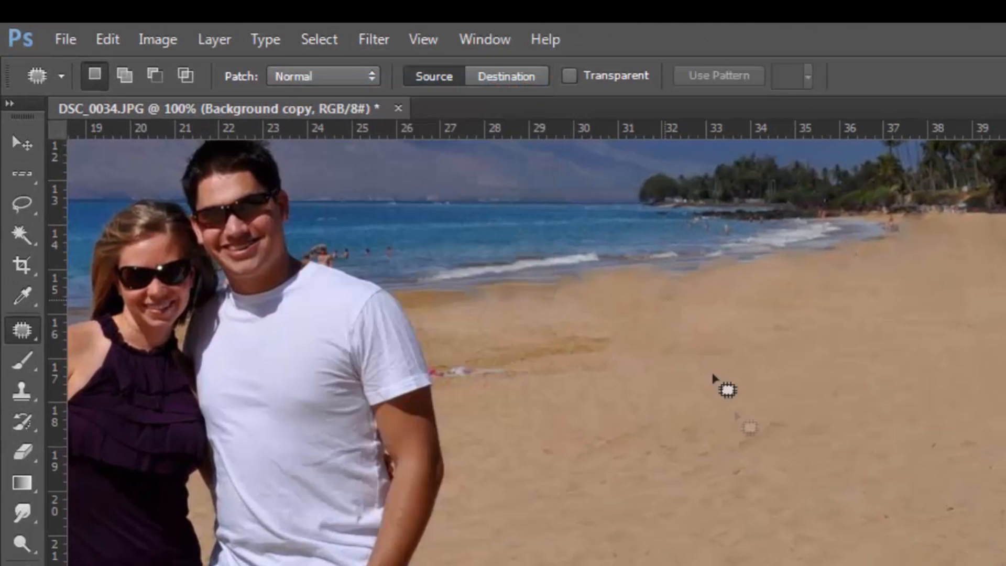
- Switch to the Clone Stamp tool and set it to sample all layers
{"action": "left_click_drag", "start_coordinate": [740, 453], "coordinate": [1005, 436]}
{"action": "key", "text": "ctrl+minus"}
{"action": "left_click_drag", "start_coordinate": [689, 326], "coordinate": [735, 418]}
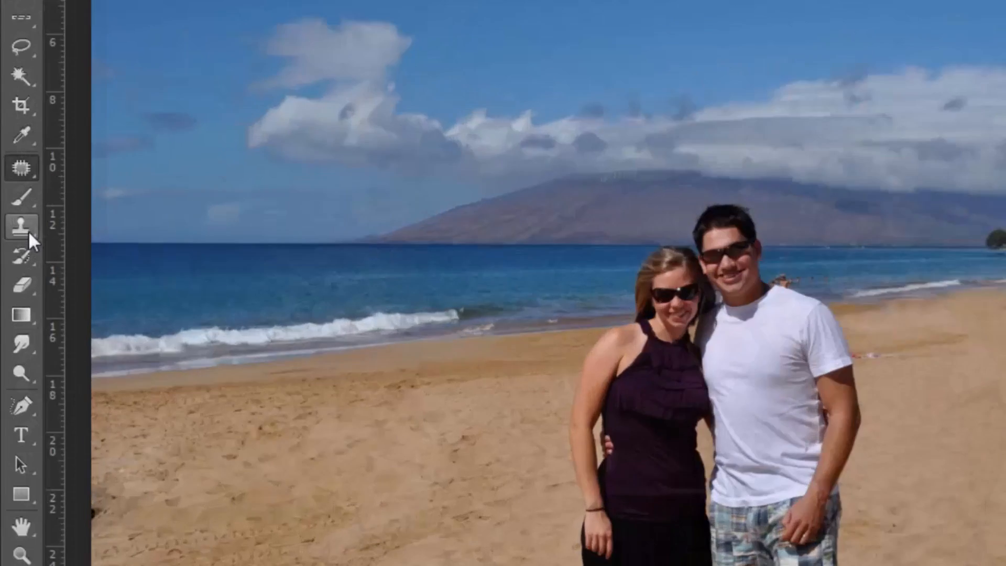
{"action": "left_click", "coordinate": [17, 249]}
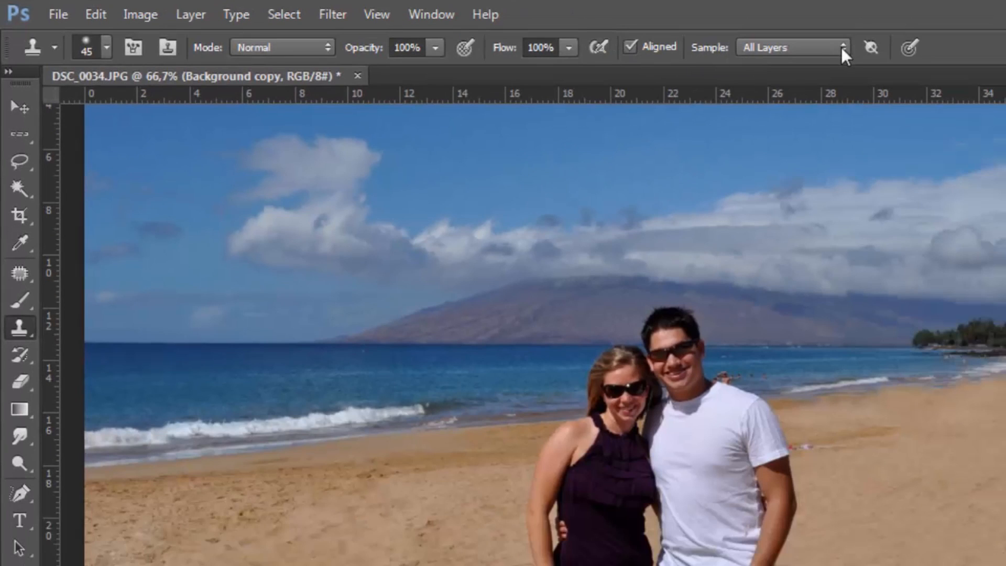
{"action": "left_click", "coordinate": [841, 47]}
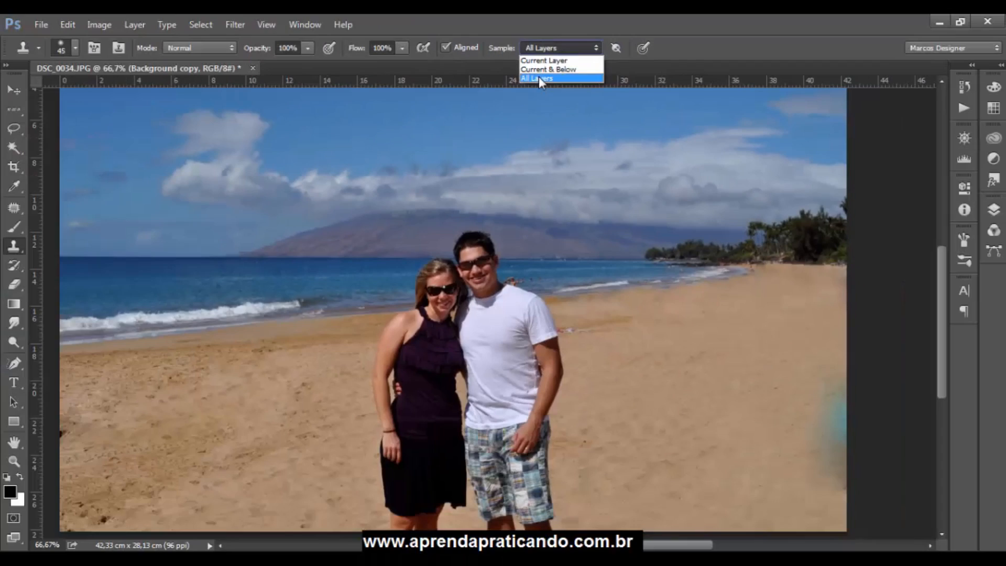
{"action": "left_click", "coordinate": [538, 77]}
- Add a new empty layer above Background copy and set the clone brush to 69 px with 0% hardness
{"action": "left_click_drag", "start_coordinate": [739, 284], "coordinate": [651, 294]}
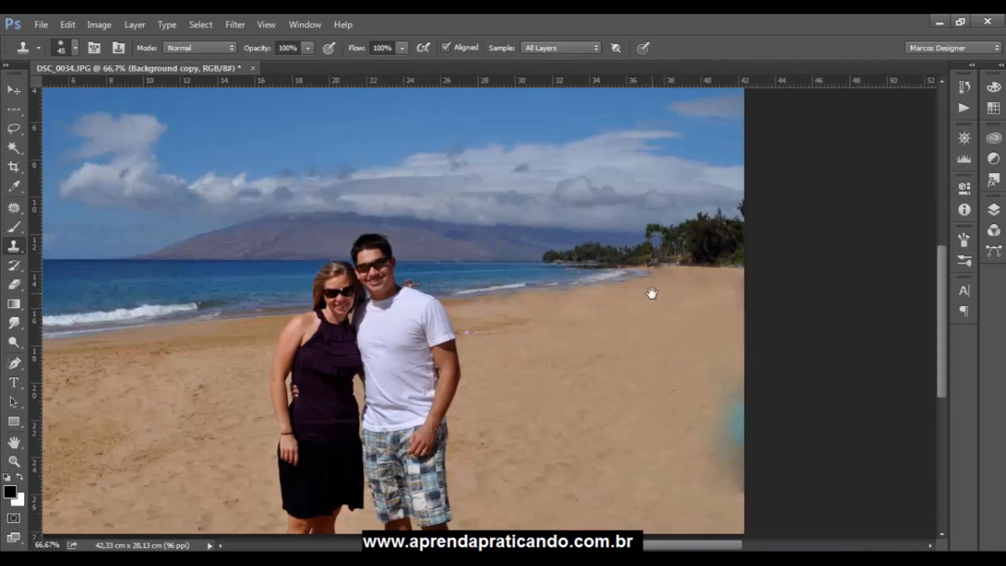
{"action": "left_click", "coordinate": [994, 209]}
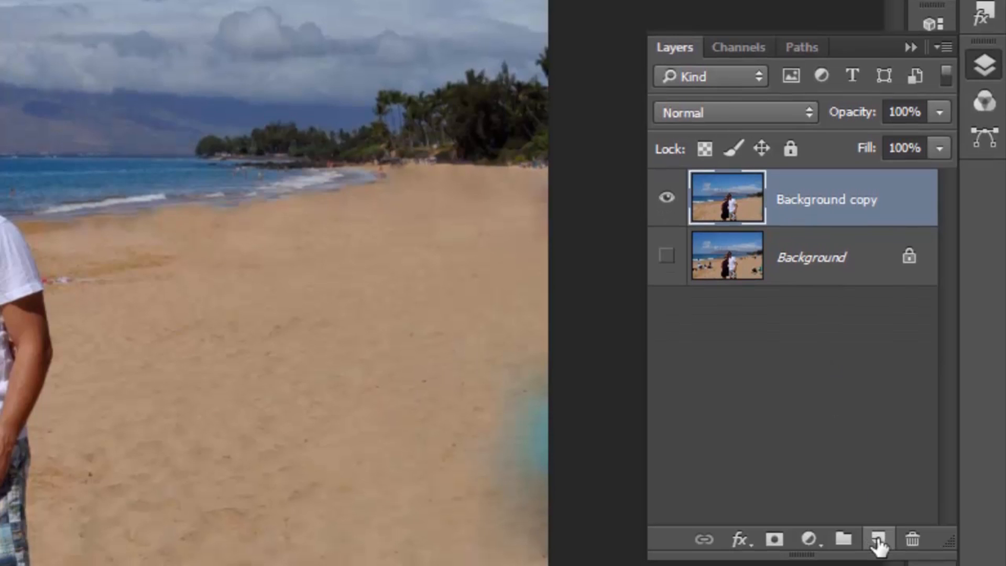
{"action": "left_click", "coordinate": [878, 540]}
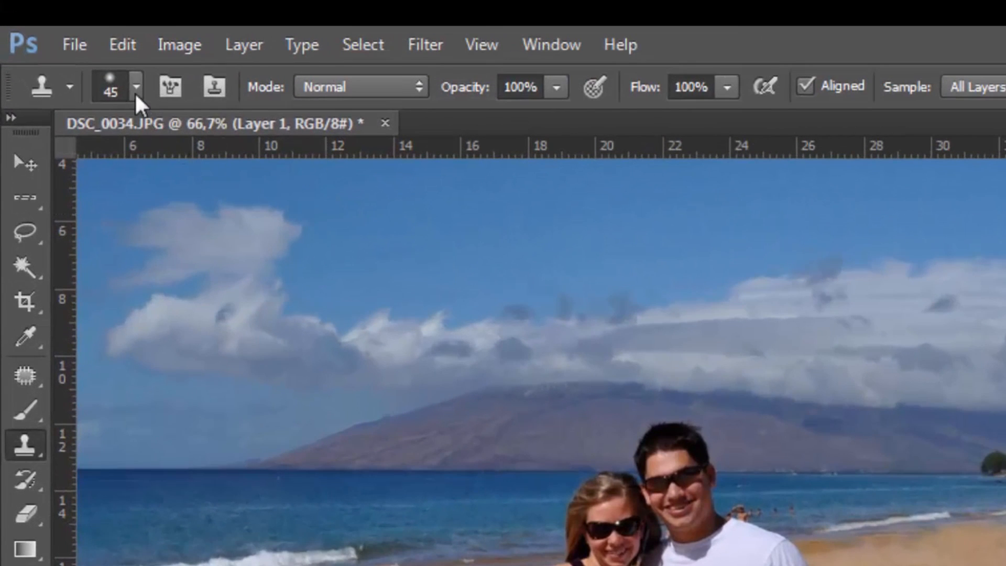
{"action": "left_click", "coordinate": [75, 48]}
{"action": "left_click_drag", "start_coordinate": [186, 173], "coordinate": [209, 175]}
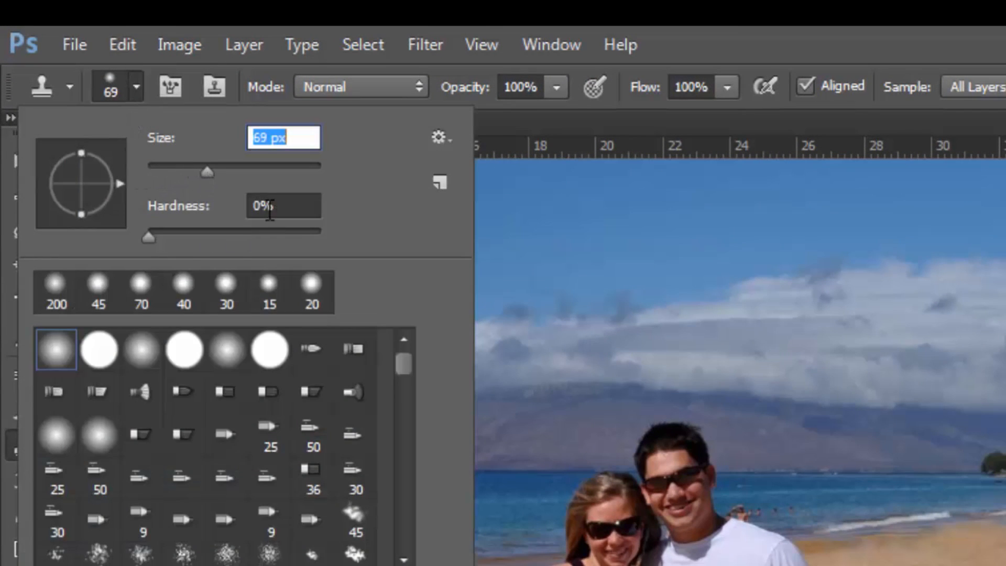
{"action": "left_click", "coordinate": [272, 206]}
{"action": "left_click_drag", "start_coordinate": [276, 206], "coordinate": [250, 206]}
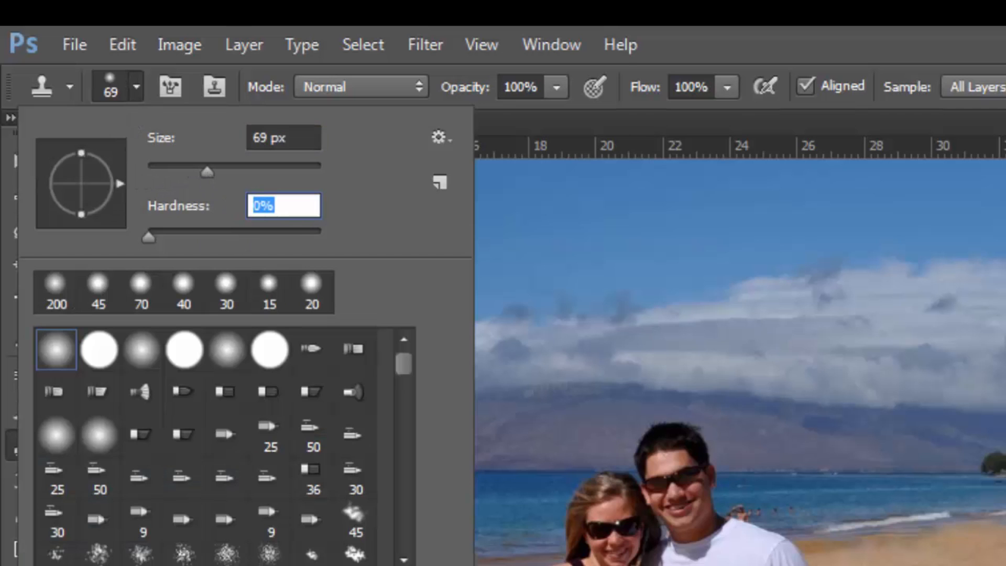
{"action": "key", "text": "Return"}
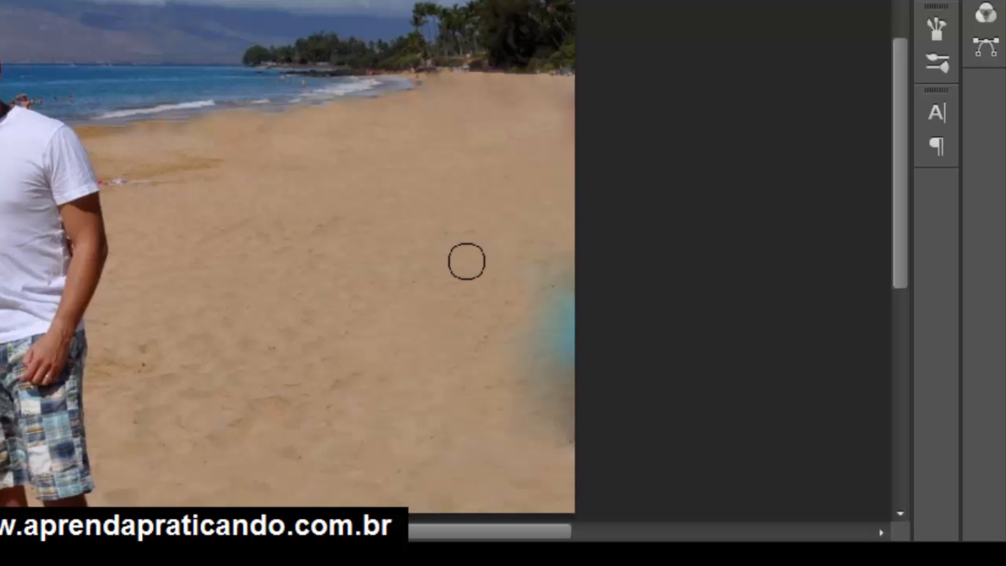
- Clone clean sand over the blue-green smudge where the chair stood at the photo's right edge
{"action": "mouse_move", "coordinate": [467, 261]}
{"action": "left_mouse_down"}
{"action": "mouse_move", "coordinate": [464, 448]}
{"action": "mouse_move", "coordinate": [477, 420]}
{"action": "mouse_move", "coordinate": [481, 321]}
{"action": "mouse_move", "coordinate": [440, 495]}
{"action": "mouse_move", "coordinate": [484, 382]}
{"action": "mouse_move", "coordinate": [489, 488]}
{"action": "mouse_move", "coordinate": [501, 353]}
{"action": "mouse_move", "coordinate": [497, 480]}
{"action": "mouse_move", "coordinate": [506, 263]}
{"action": "mouse_move", "coordinate": [538, 351]}
{"action": "mouse_move", "coordinate": [541, 426]}
{"action": "left_mouse_up"}
{"action": "left_click_drag", "start_coordinate": [515, 229], "coordinate": [515, 217]}
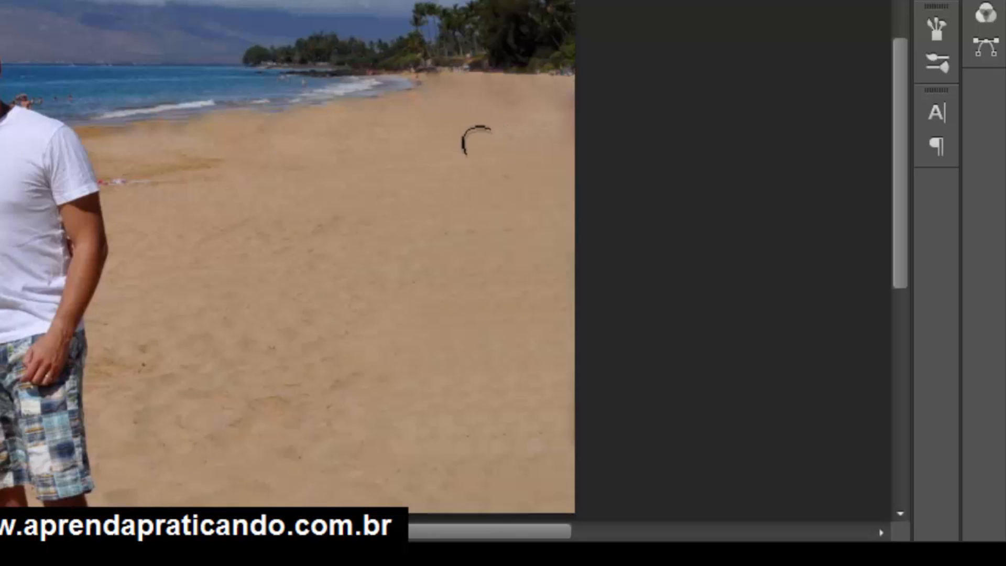
{"action": "left_click", "coordinate": [466, 126], "text": "alt"}
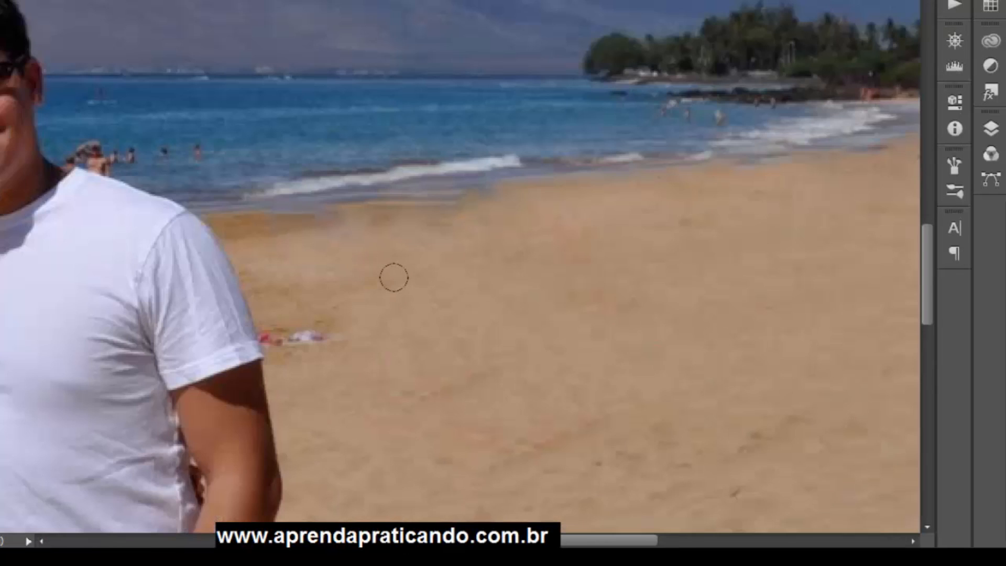
- Clone sand over the pink and white items and the darker sand patches beside the man's sleeve, up to the waterline
{"action": "left_click_drag", "start_coordinate": [330, 338], "coordinate": [306, 348]}
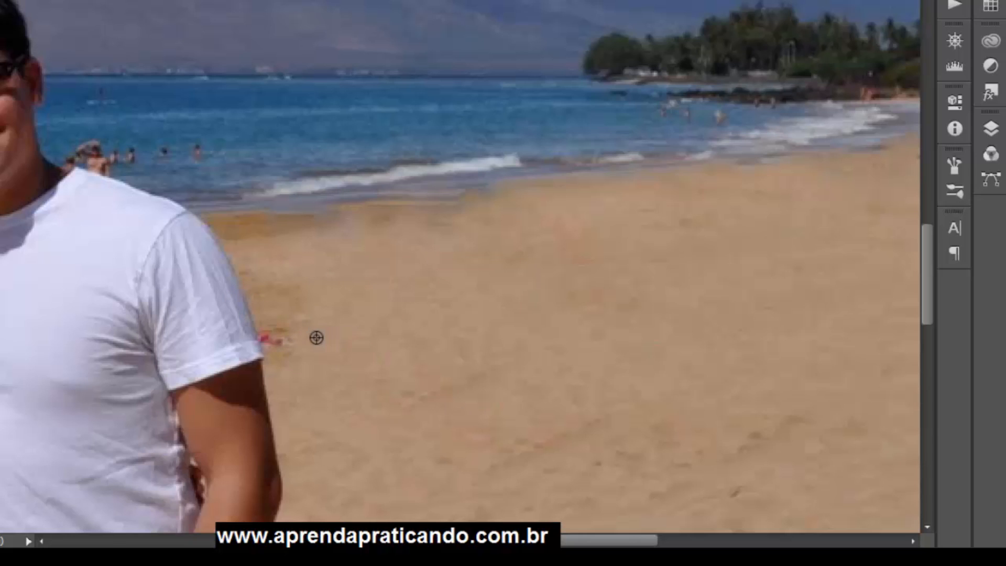
{"action": "mouse_move", "coordinate": [306, 359]}
{"action": "left_mouse_down"}
{"action": "mouse_move", "coordinate": [323, 338]}
{"action": "mouse_move", "coordinate": [283, 342]}
{"action": "mouse_move", "coordinate": [262, 288]}
{"action": "left_mouse_up"}
{"action": "mouse_move", "coordinate": [440, 220]}
{"action": "left_mouse_down"}
{"action": "mouse_move", "coordinate": [226, 231]}
{"action": "mouse_move", "coordinate": [273, 230]}
{"action": "left_mouse_up"}
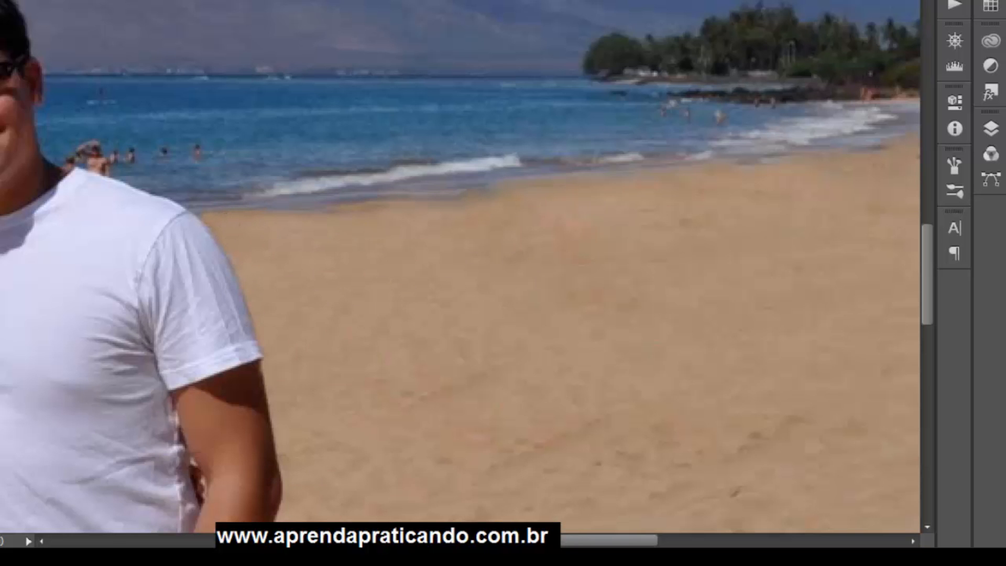
- Clone water over the bathers behind the man's shoulder and the distant paddleboarder, and touch up the shoreline
{"action": "left_click_drag", "start_coordinate": [214, 153], "coordinate": [104, 147]}
{"action": "scroll", "coordinate": [104, 141], "scroll_direction": "up", "scroll_amount": 2}
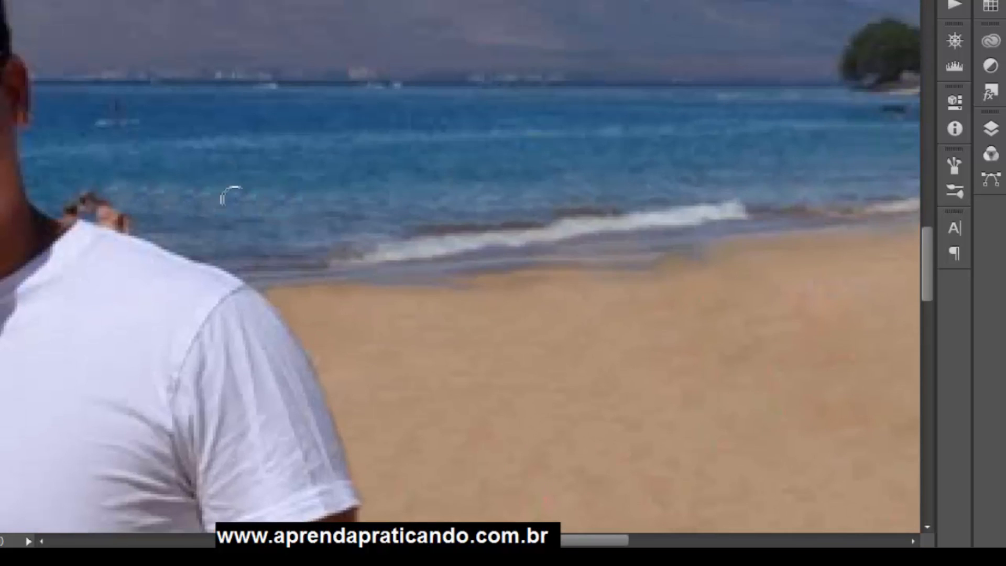
{"action": "mouse_move", "coordinate": [249, 212]}
{"action": "left_mouse_down"}
{"action": "mouse_move", "coordinate": [174, 211]}
{"action": "mouse_move", "coordinate": [111, 189]}
{"action": "mouse_move", "coordinate": [150, 208]}
{"action": "mouse_move", "coordinate": [79, 199]}
{"action": "mouse_move", "coordinate": [146, 202]}
{"action": "left_mouse_up"}
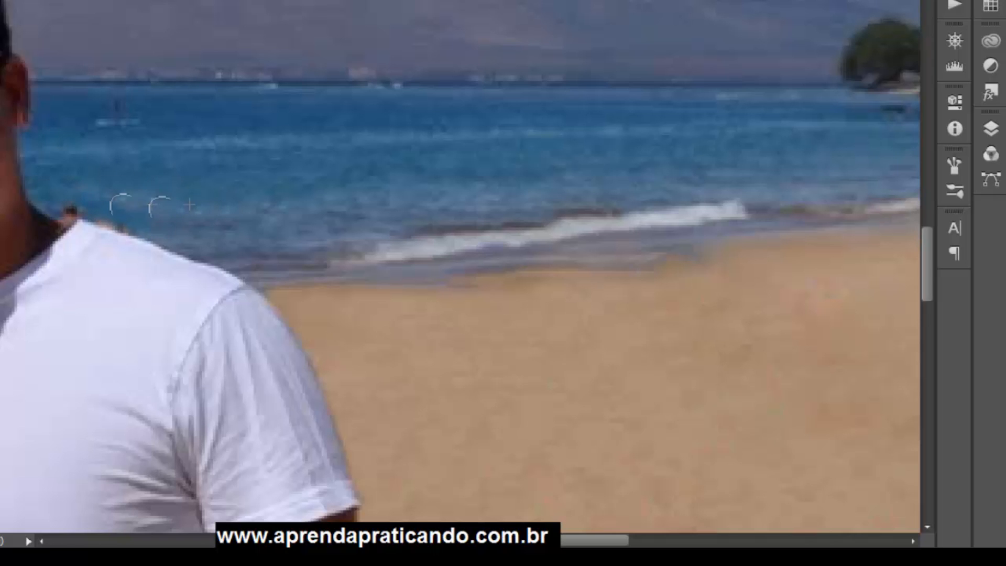
{"action": "mouse_move", "coordinate": [78, 208]}
{"action": "left_mouse_down"}
{"action": "mouse_move", "coordinate": [136, 226]}
{"action": "mouse_move", "coordinate": [119, 208]}
{"action": "left_mouse_up"}
{"action": "left_click_drag", "start_coordinate": [137, 124], "coordinate": [114, 127]}
{"action": "mouse_move", "coordinate": [556, 206]}
{"action": "left_mouse_down"}
{"action": "mouse_move", "coordinate": [254, 215]}
{"action": "mouse_move", "coordinate": [141, 231]}
{"action": "left_mouse_up"}
{"action": "left_click", "coordinate": [310, 238], "text": "alt"}
{"action": "left_click_drag", "start_coordinate": [349, 230], "coordinate": [387, 226]}
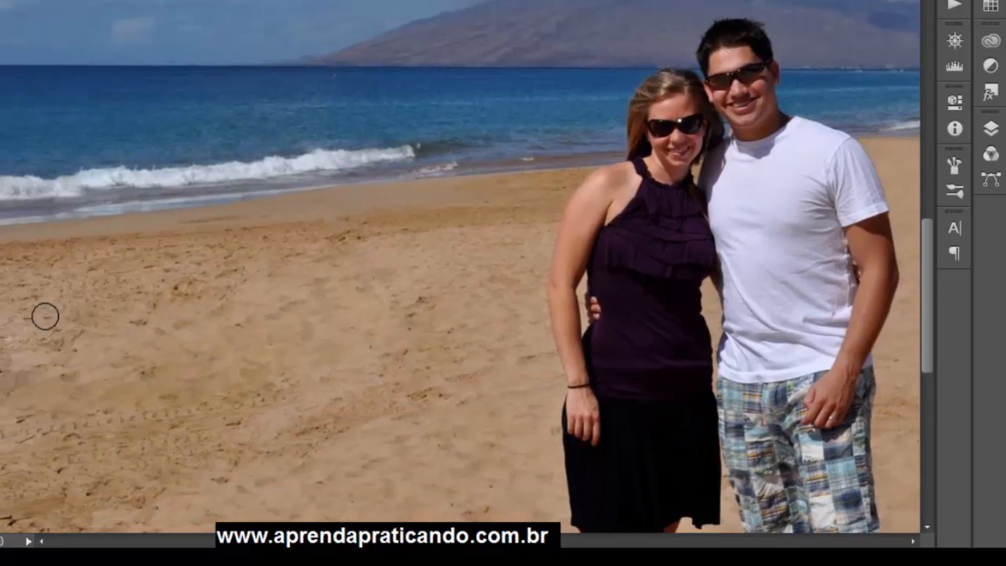
- Clone smooth sand over the dark marks and rough, uneven patches on the beach left of the couple
{"action": "left_click_drag", "start_coordinate": [384, 436], "coordinate": [321, 352]}
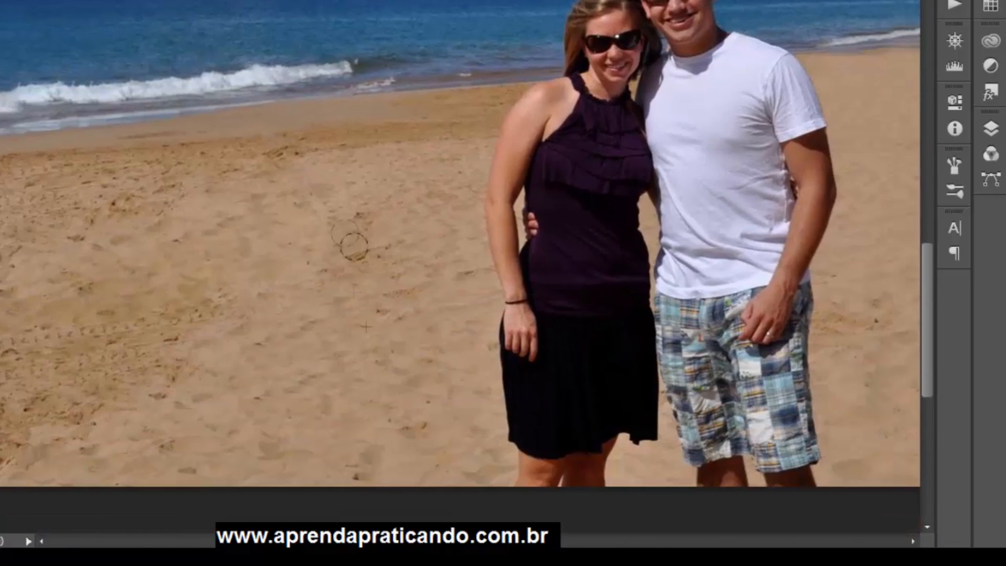
{"action": "mouse_move", "coordinate": [254, 307]}
{"action": "left_mouse_down"}
{"action": "mouse_move", "coordinate": [124, 377]}
{"action": "mouse_move", "coordinate": [92, 382]}
{"action": "left_mouse_up"}
{"action": "left_click_drag", "start_coordinate": [142, 332], "coordinate": [21, 347]}
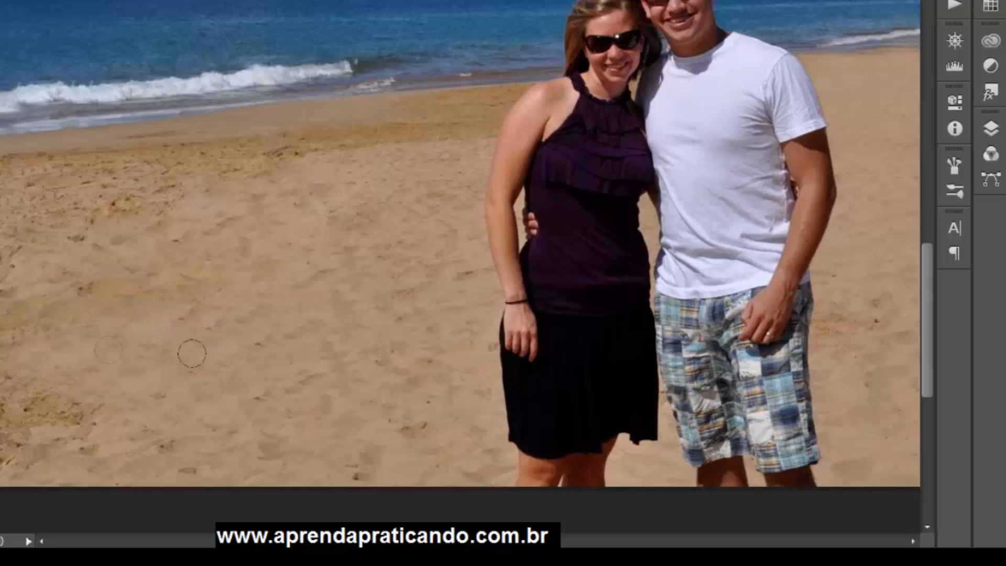
{"action": "mouse_move", "coordinate": [123, 361]}
{"action": "left_mouse_down"}
{"action": "mouse_move", "coordinate": [14, 396]}
{"action": "mouse_move", "coordinate": [12, 319]}
{"action": "left_mouse_up"}
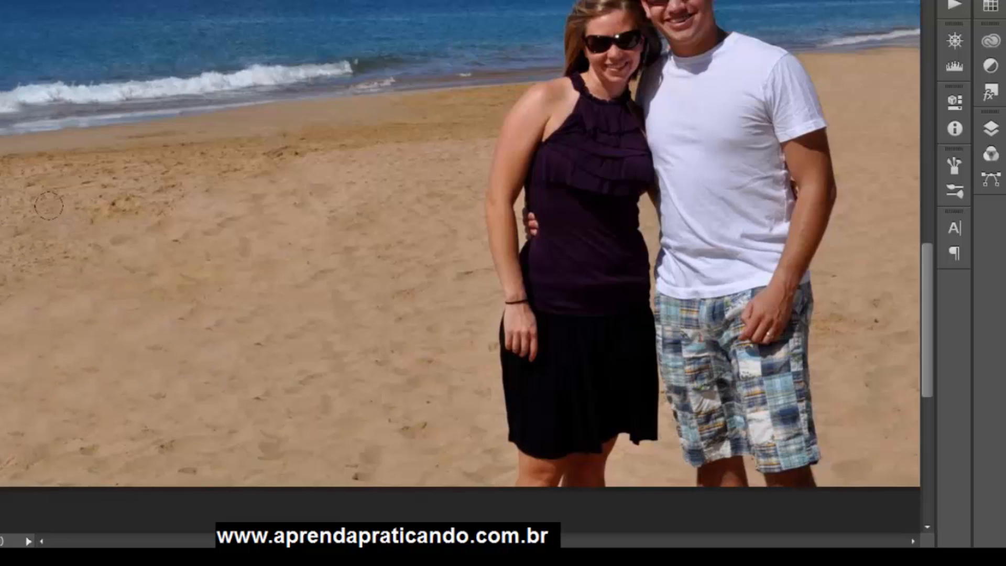
- Toggle the visibility of Layer 1 off and on to compare the photo with and without the cloned retouching
{"action": "key", "text": "ctrl+minus"}
{"action": "mouse_move", "coordinate": [333, 359]}
{"action": "left_mouse_down"}
{"action": "mouse_move", "coordinate": [190, 427]}
{"action": "mouse_move", "coordinate": [230, 437]}
{"action": "left_mouse_up"}
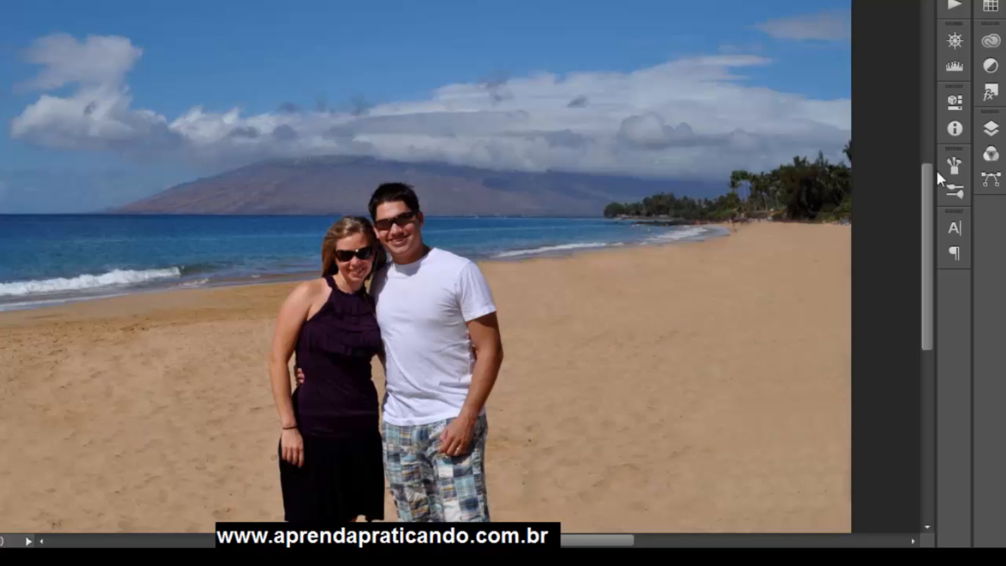
{"action": "left_click", "coordinate": [990, 129]}
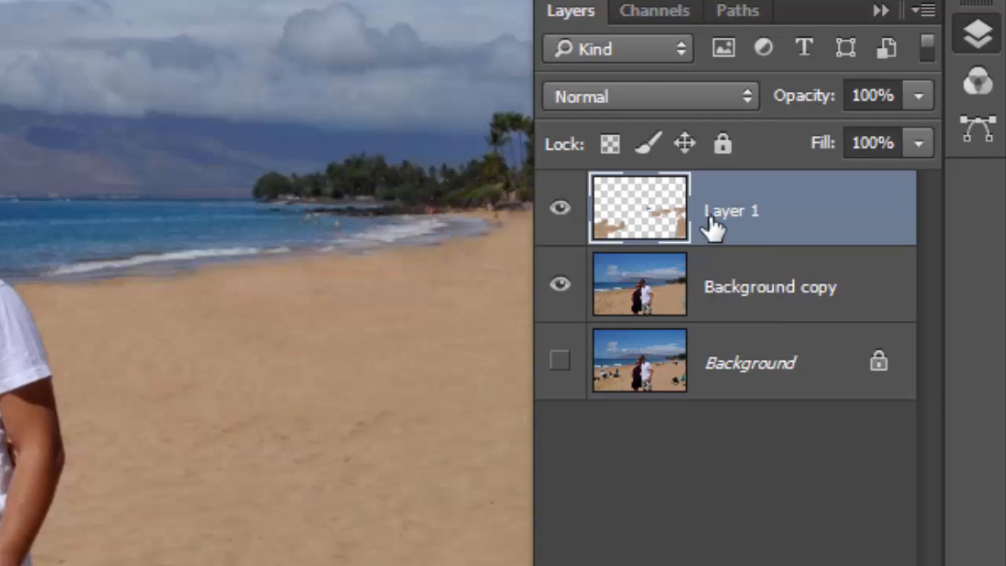
{"action": "left_click", "coordinate": [561, 209]}
{"action": "left_click", "coordinate": [561, 209]}
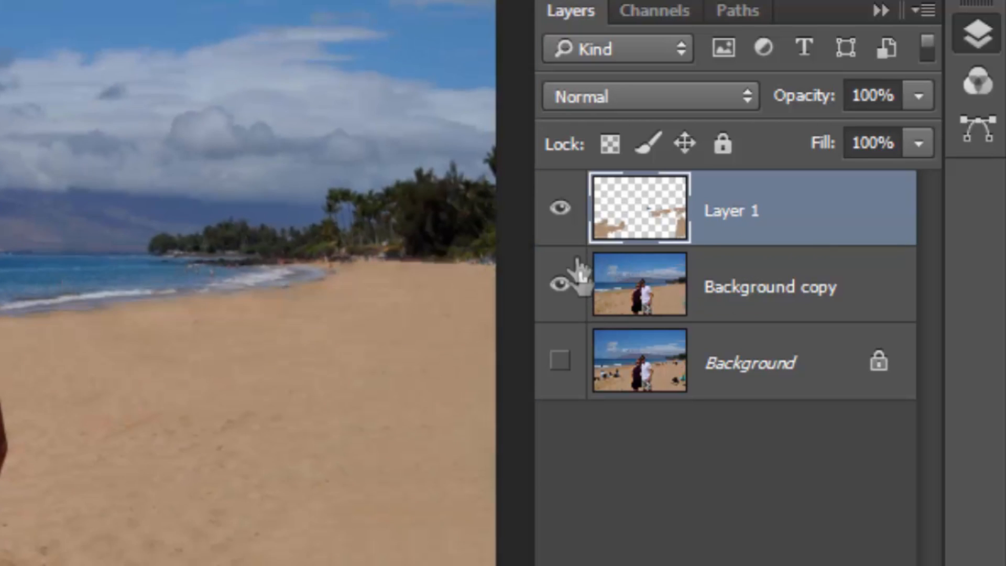
{"action": "left_click", "coordinate": [565, 211]}
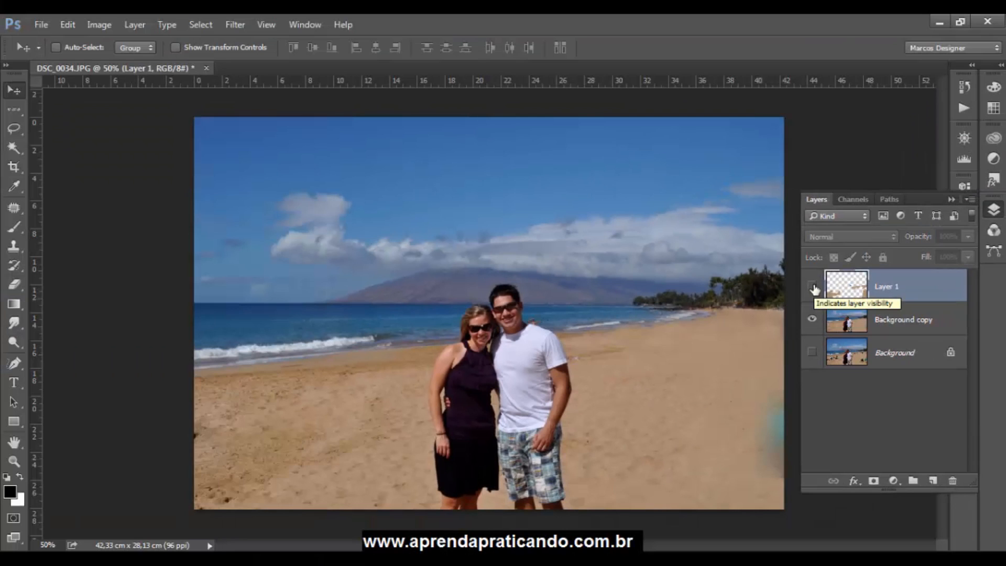
{"action": "left_click", "coordinate": [813, 286]}
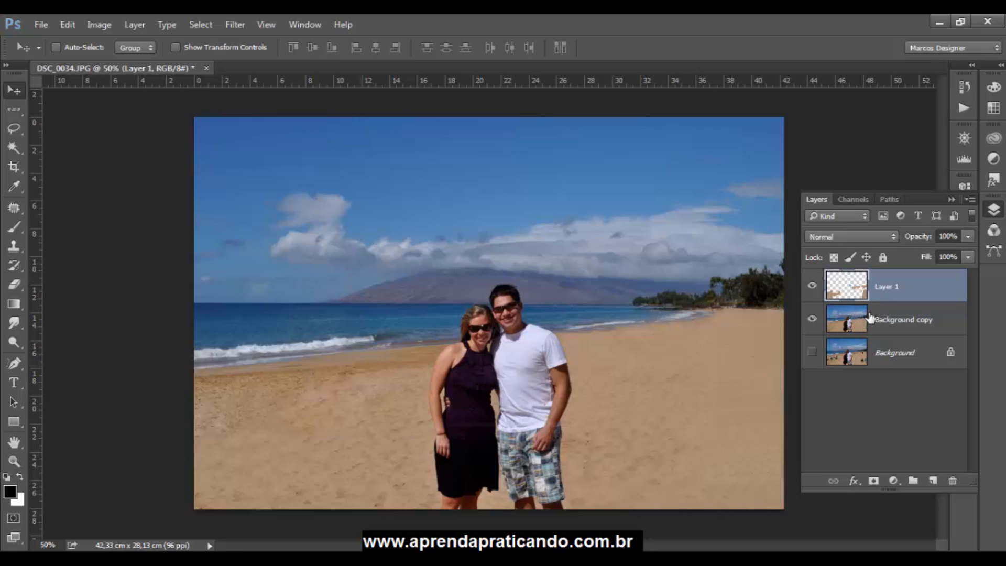
- Merge Layer 1 down into the Background copy layer
{"action": "right_click", "coordinate": [897, 293]}
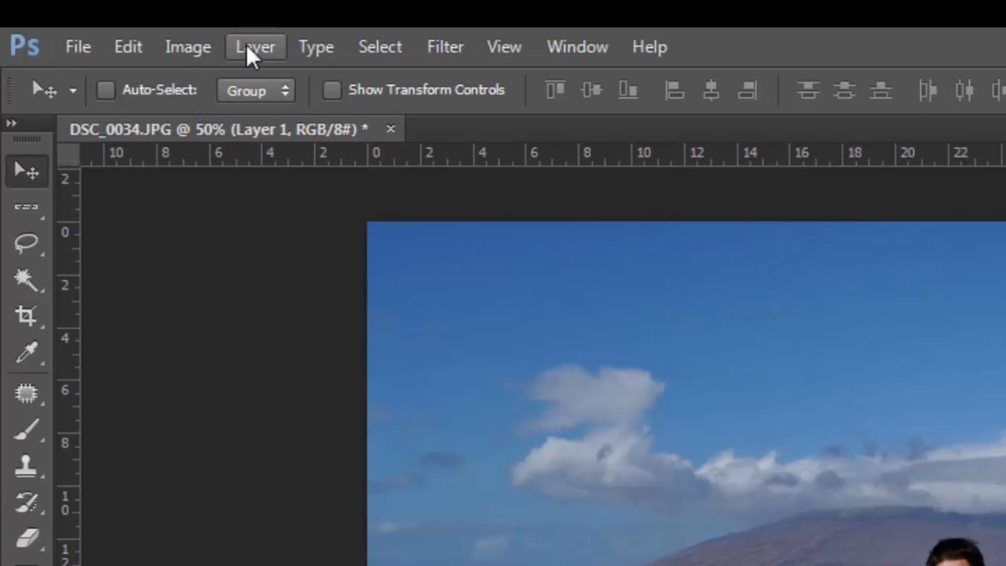
{"action": "left_click", "coordinate": [247, 45]}
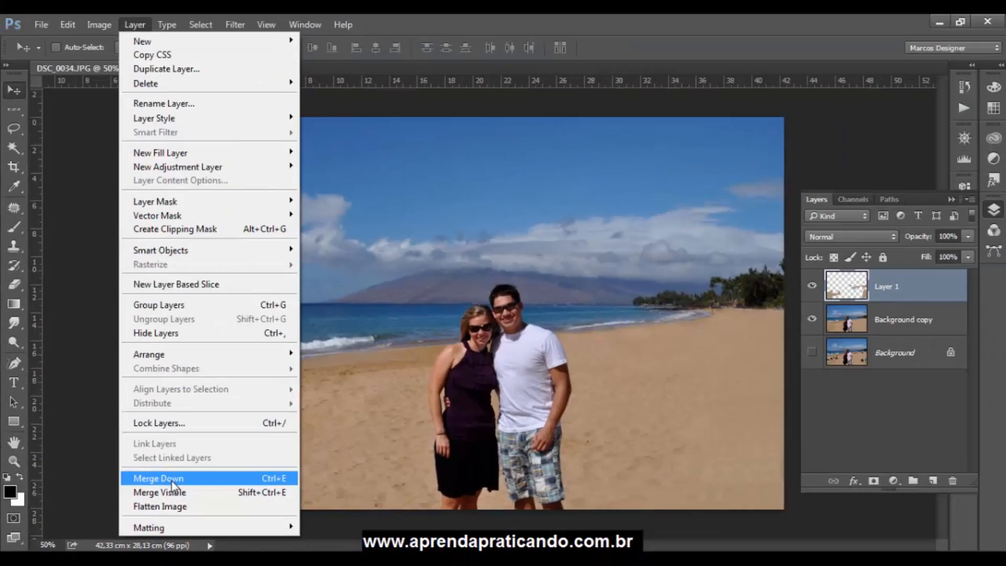
{"action": "left_click", "coordinate": [172, 478]}
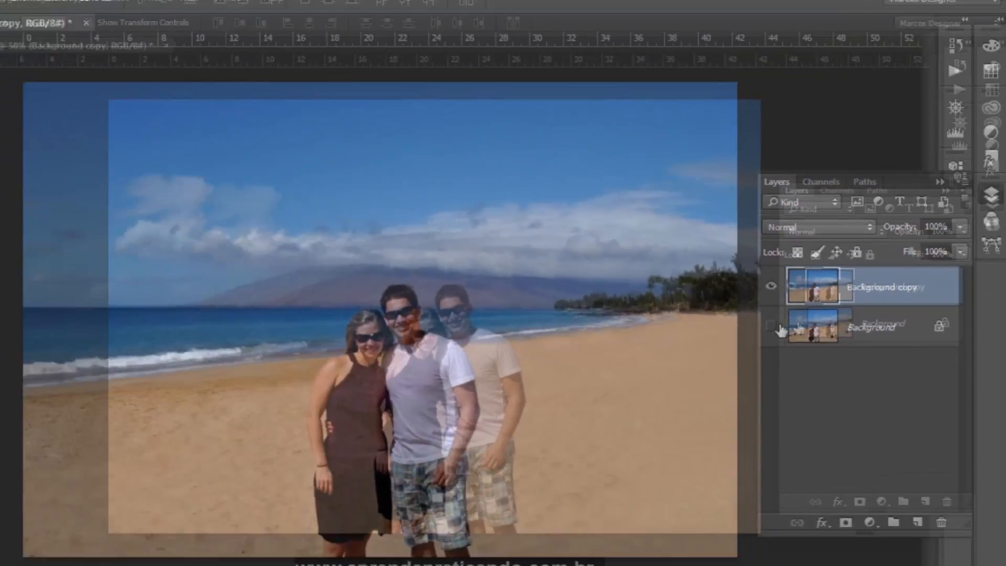
- Show the Background layer and toggle Background copy off and on to compare the original with the retouched photo
{"action": "left_click", "coordinate": [628, 352]}
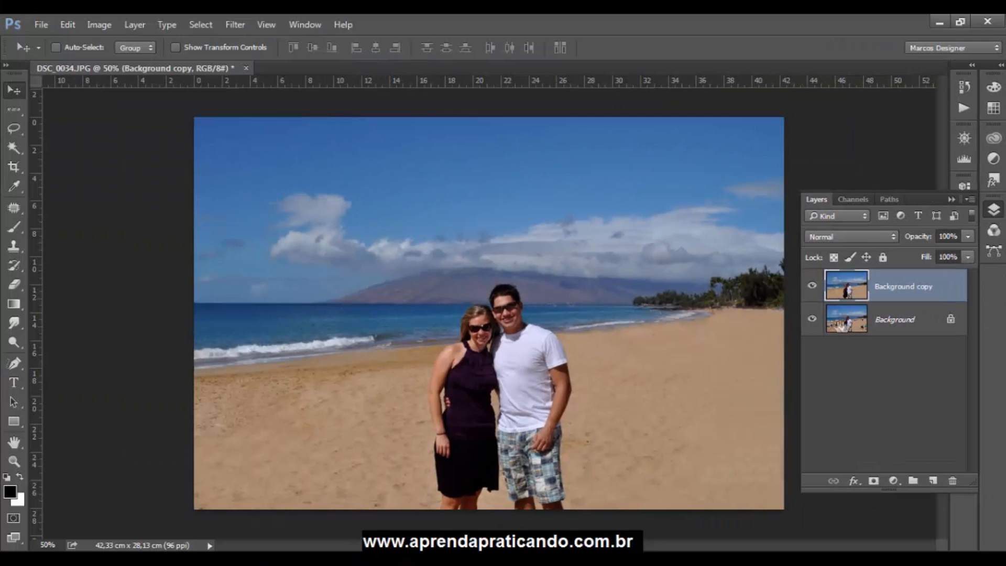
{"action": "left_click", "coordinate": [813, 289]}
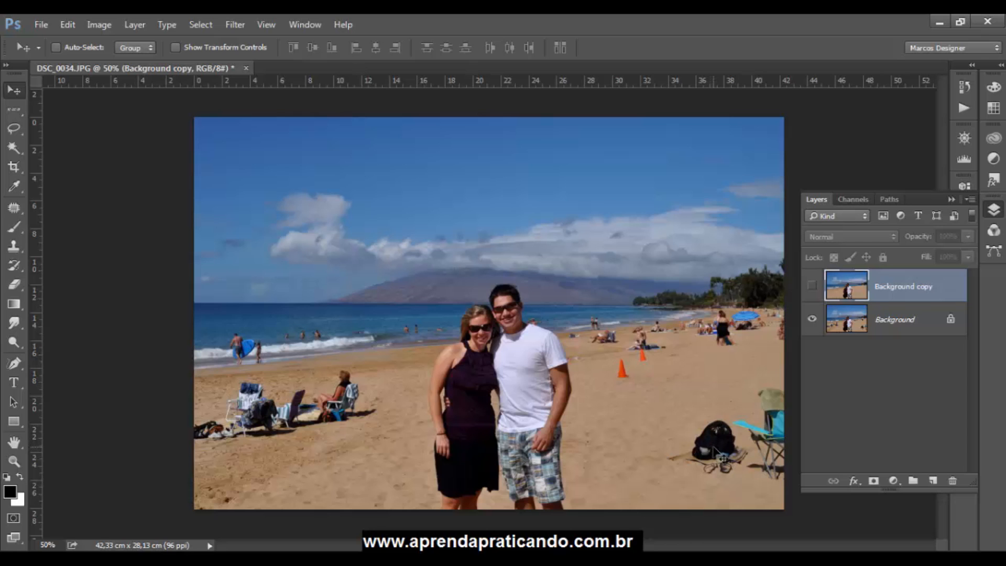
{"action": "left_click", "coordinate": [812, 285]}
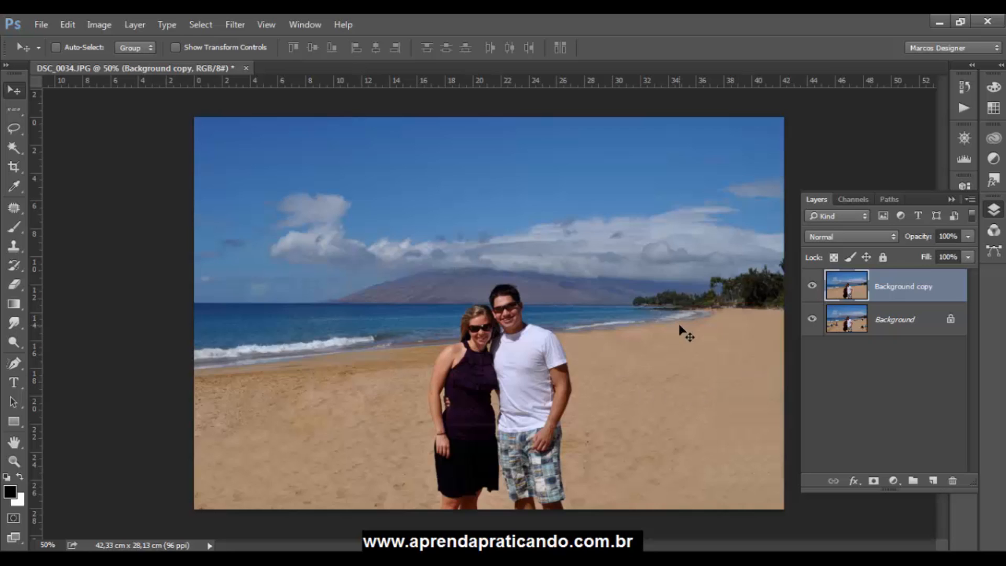